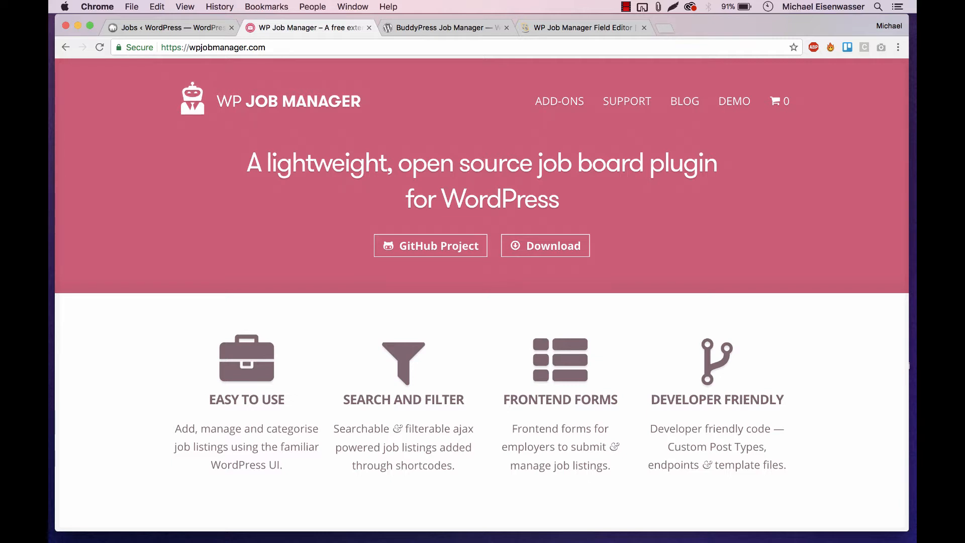
# Review the feature sections on the WP Job Manager home page, from admin UI to single job listings
pyautogui.scroll(-1, 481, 294)
pyautogui.scroll(1, 482, 295)
pyautogui.scroll(-15, 482, 295)
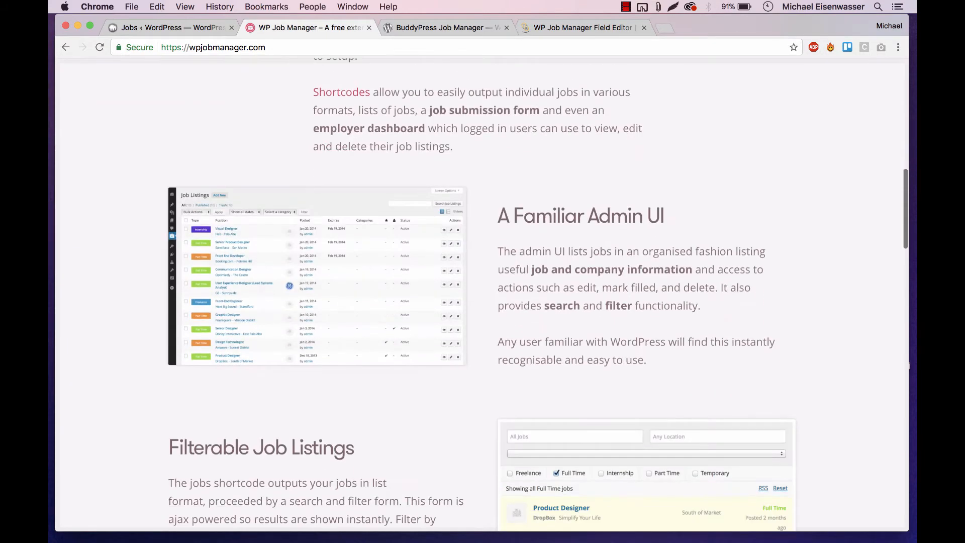
pyautogui.scroll(-10, 481, 295)
pyautogui.scroll(4, 481, 295)
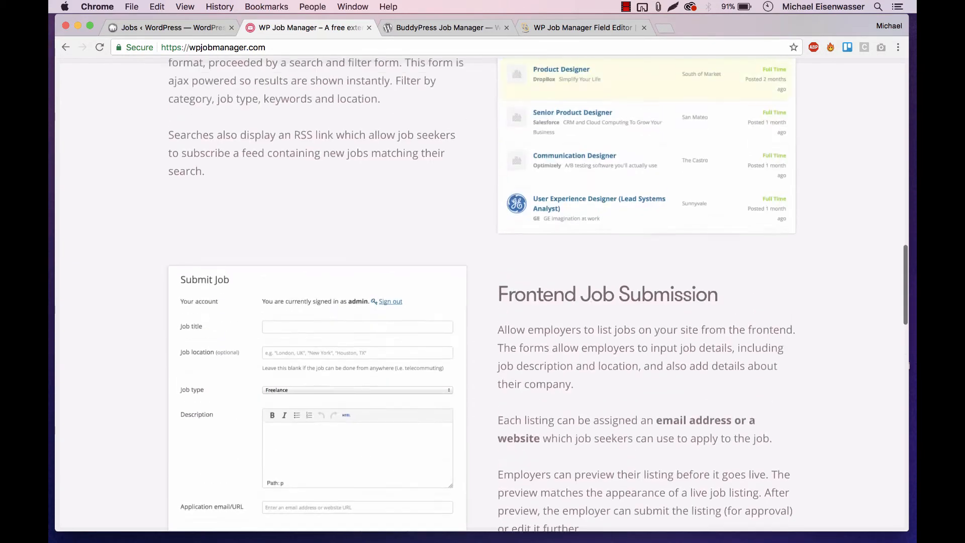
pyautogui.scroll(2, 482, 295)
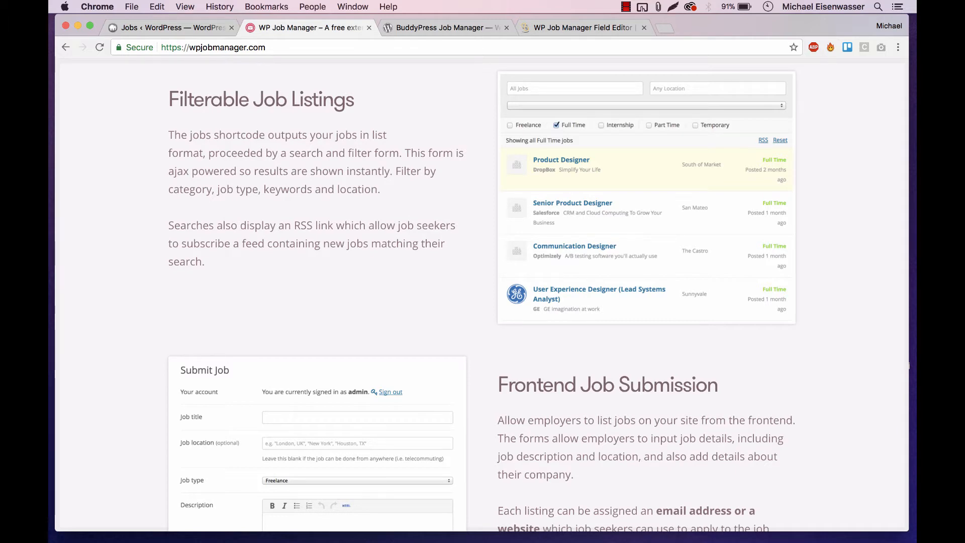
pyautogui.scroll(-10, 481, 295)
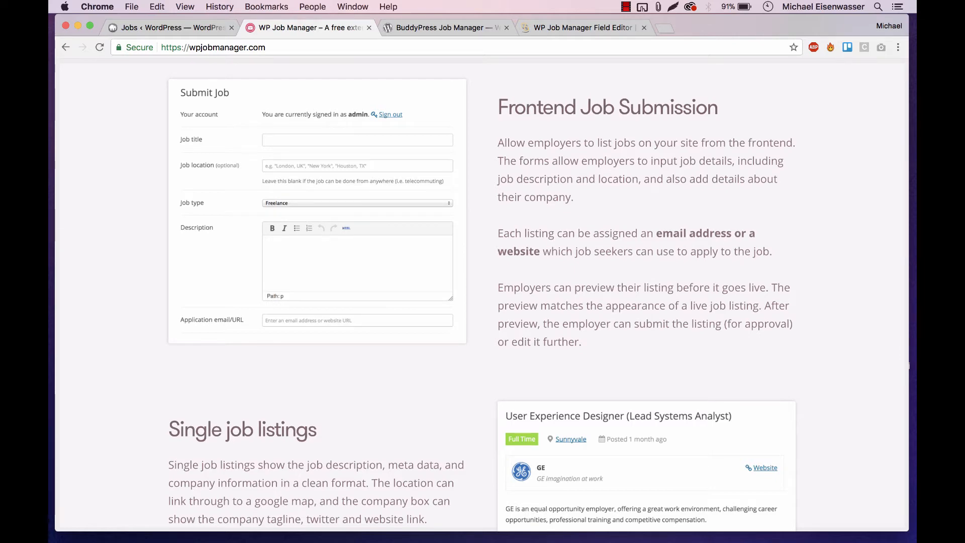
pyautogui.scroll(-14, 481, 295)
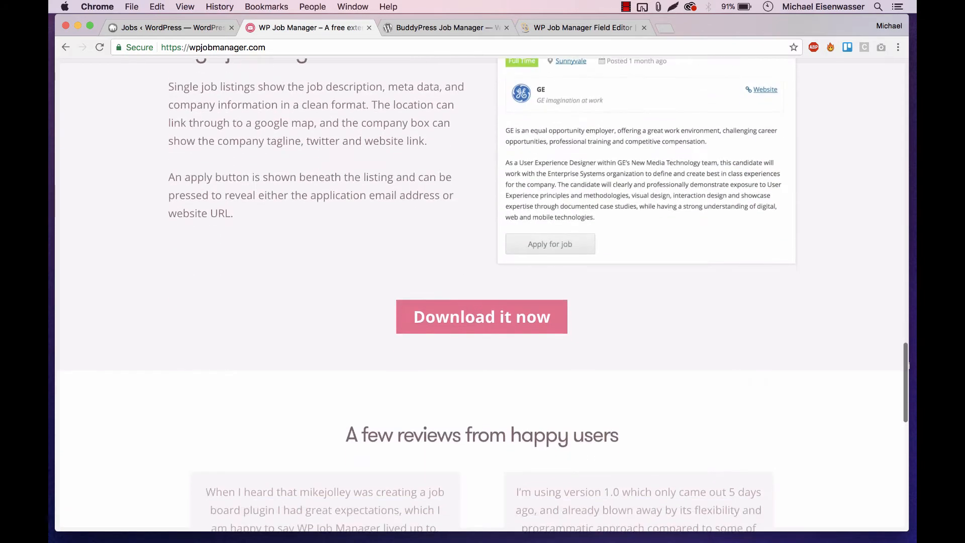
pyautogui.scroll(20, 481, 294)
pyautogui.scroll(15, 560, 158)
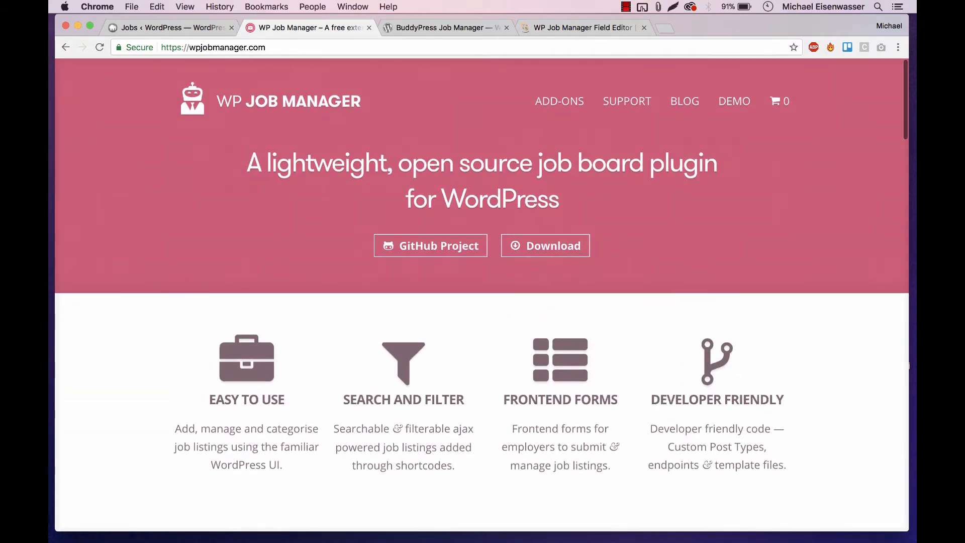
# Open the WP Job Manager add-ons catalogue and look through the core and third-party add-ons
pyautogui.click(560, 101)
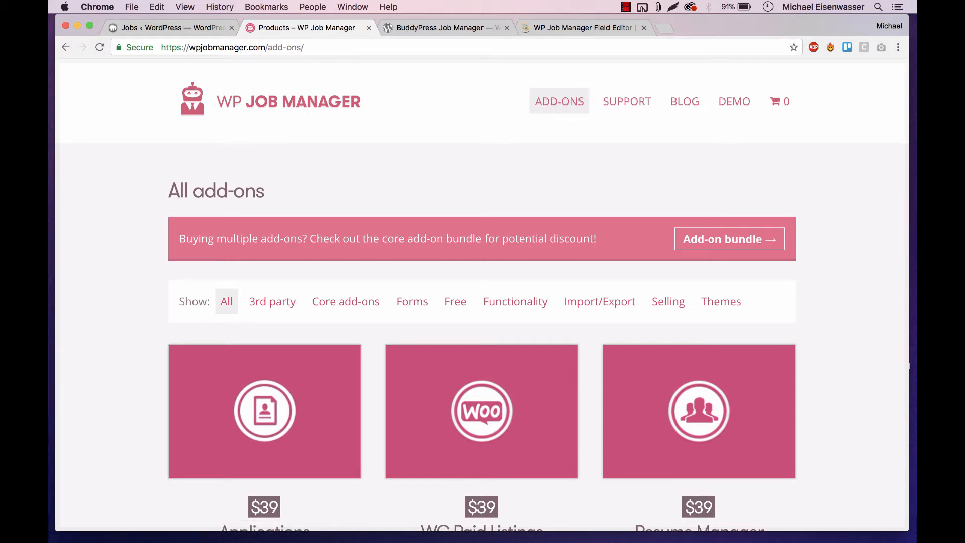
pyautogui.scroll(-3, 265, 267)
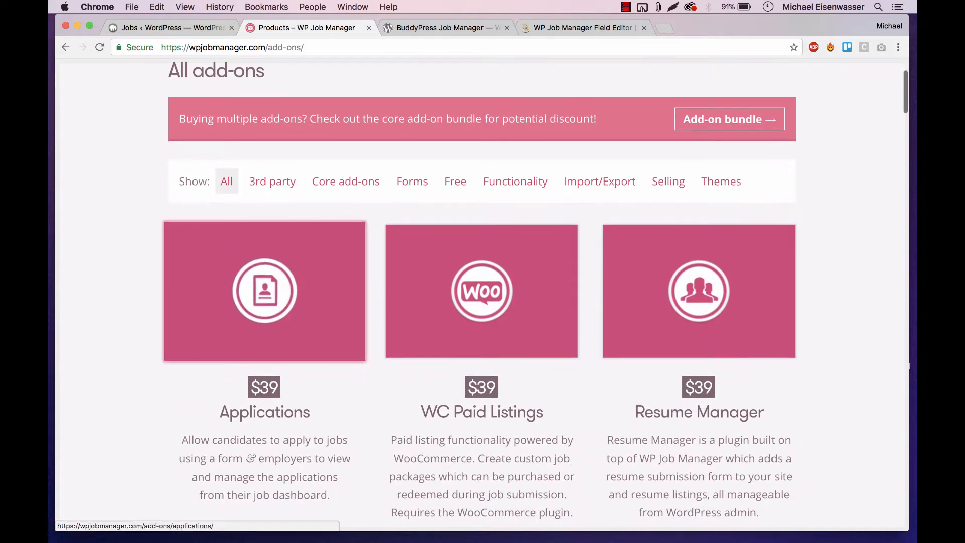
pyautogui.scroll(-3, 482, 301)
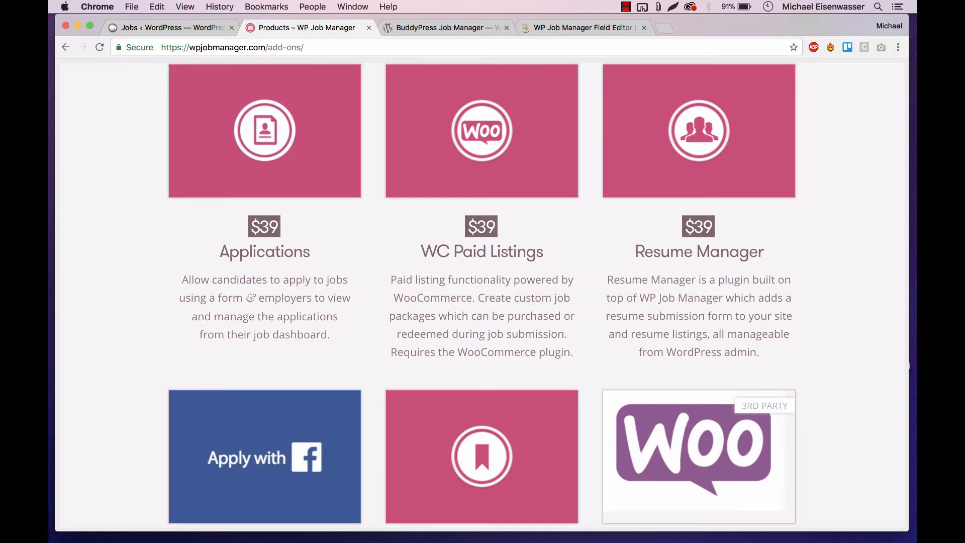
pyautogui.scroll(-15, 482, 296)
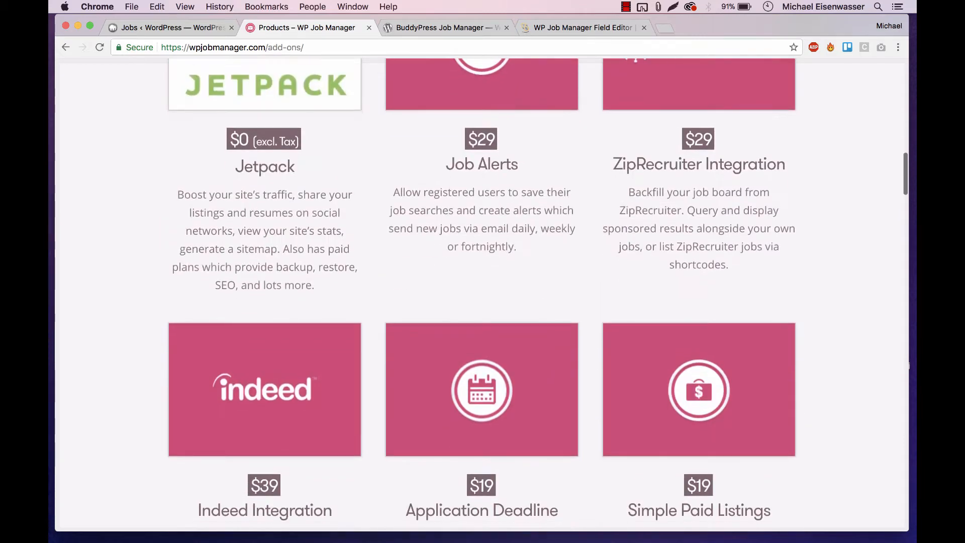
pyautogui.scroll(-20, 481, 297)
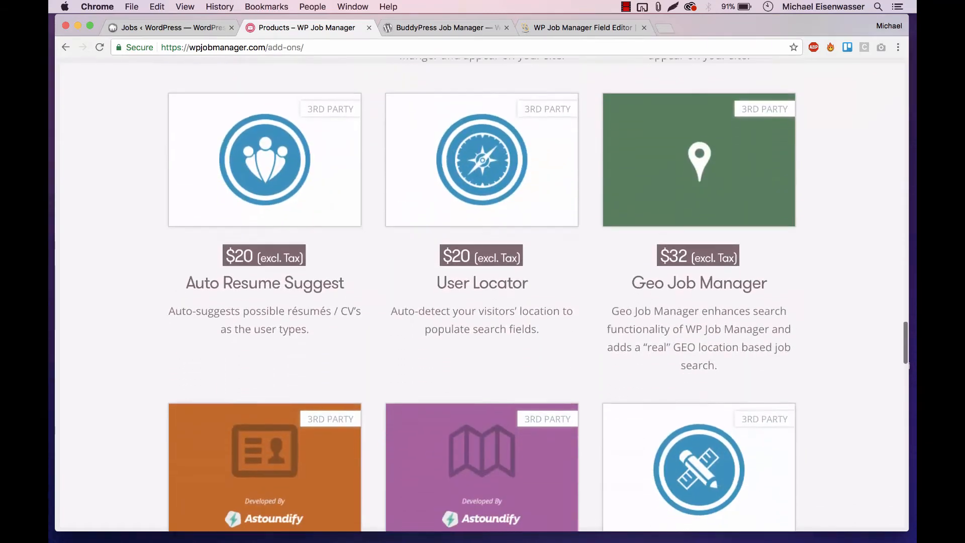
pyautogui.scroll(-10, 482, 297)
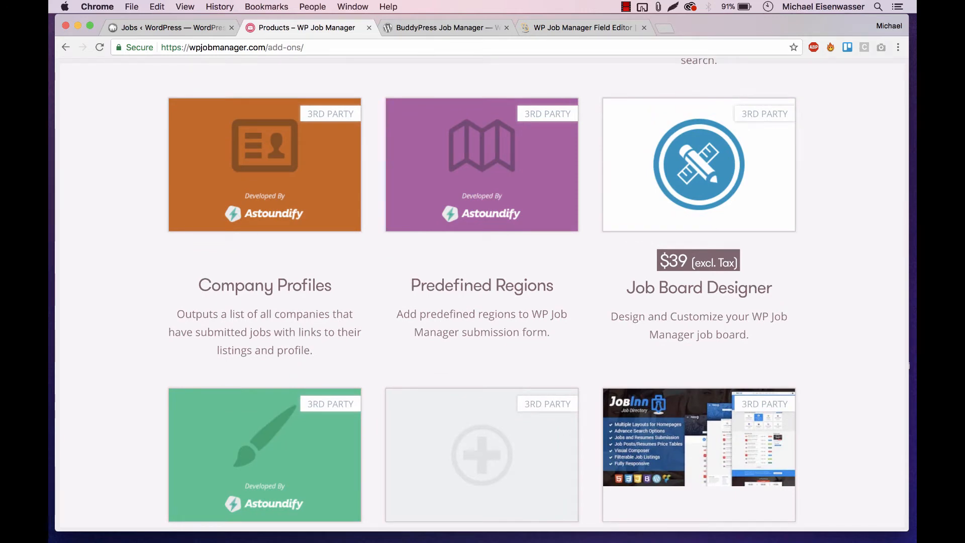
# Close the WP Job Manager and BuddyPress Job Manager pages and review the WP Job Manager Field Editor product details
pyautogui.click(369, 28)
pyautogui.click(368, 28)
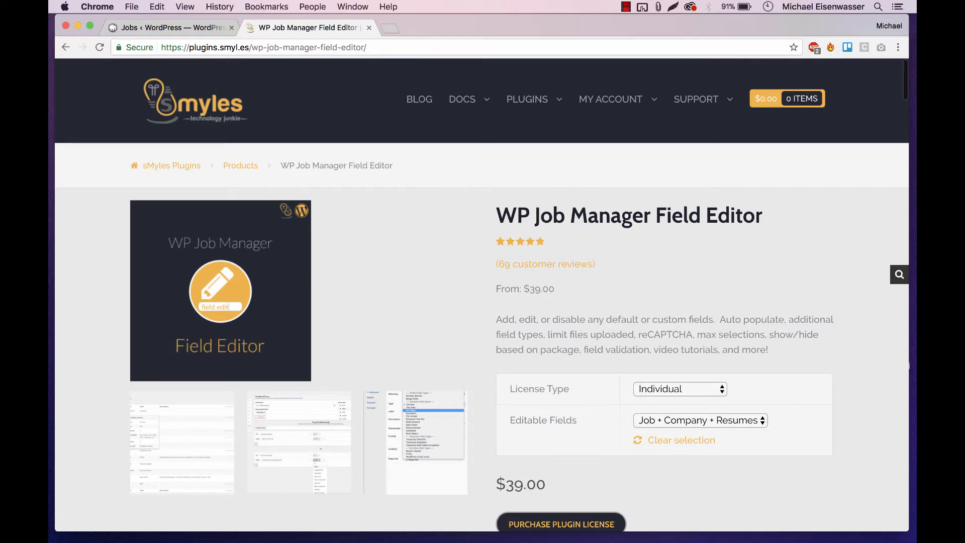
pyautogui.scroll(-3, 481, 296)
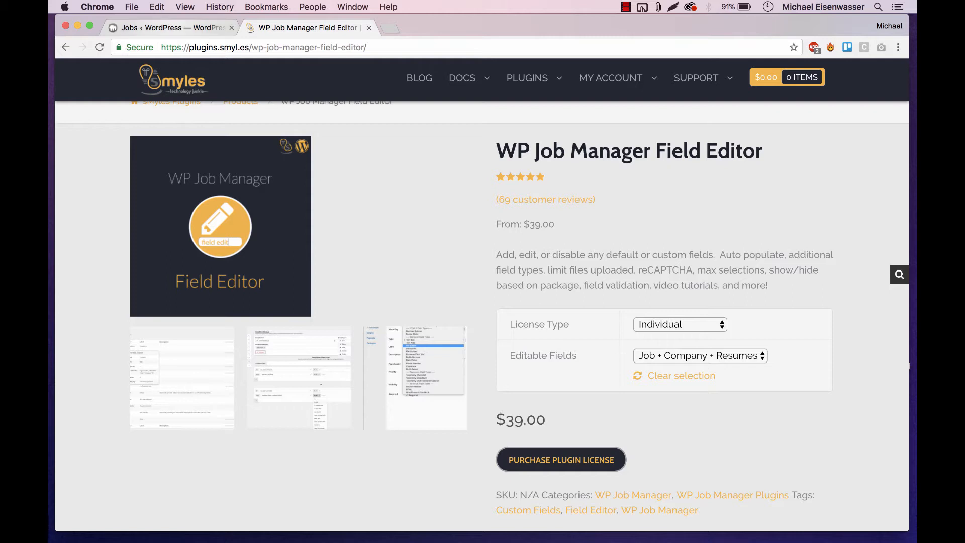
# Switch to the WordPress admin and view the available job types under Job Listings
pyautogui.click(172, 28)
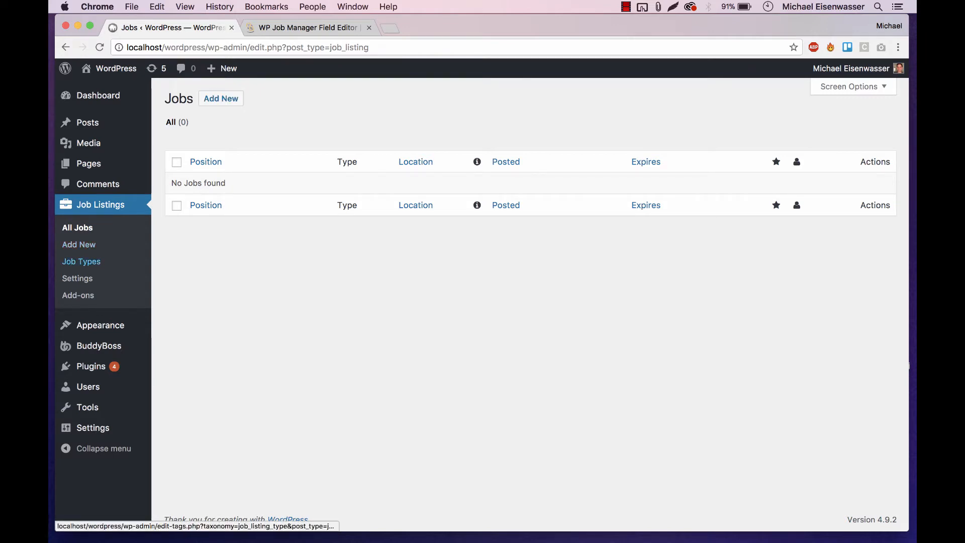
pyautogui.click(81, 261)
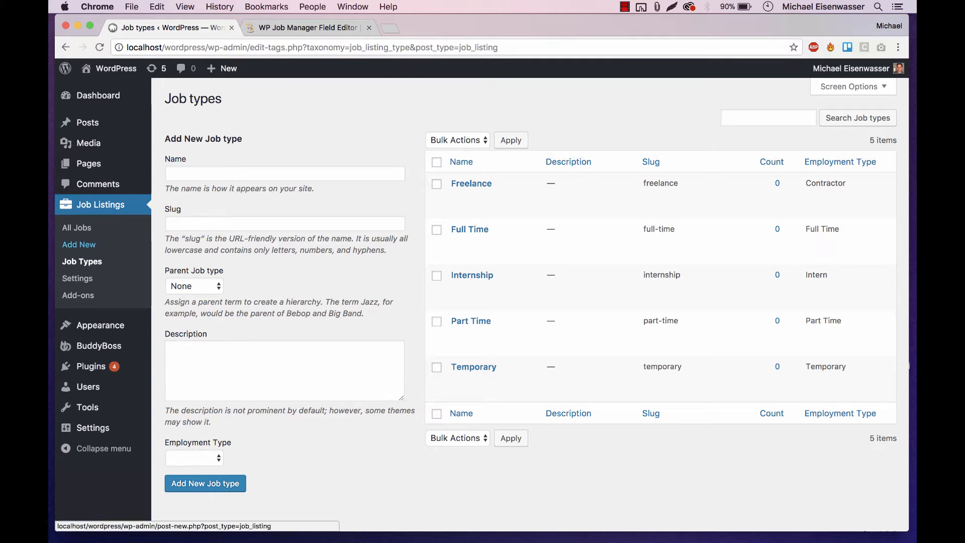
# Start a new job listing titled "Test Job" with the description "Here is out job content"
pyautogui.click(79, 244)
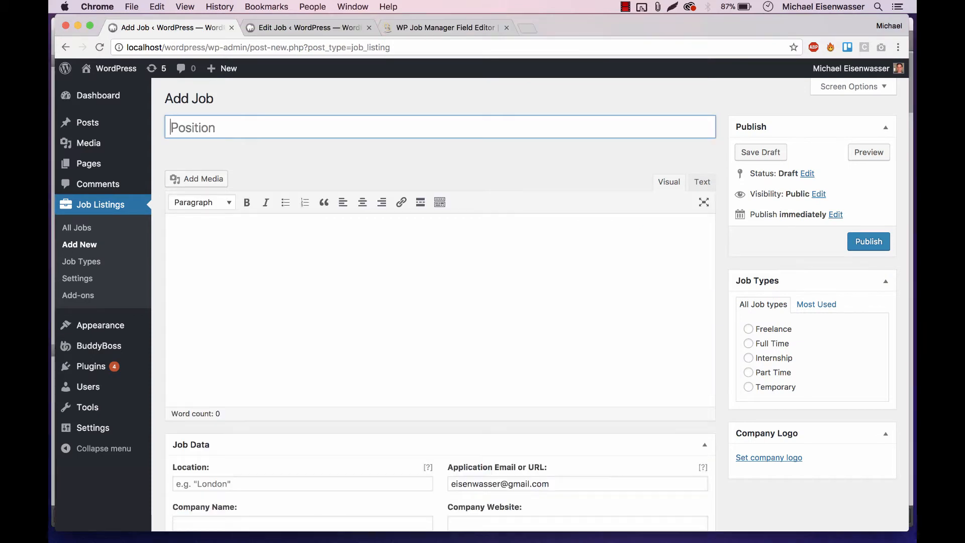
pyautogui.write('test')
pyautogui.press('super+a')
pyautogui.write('Test Jo')
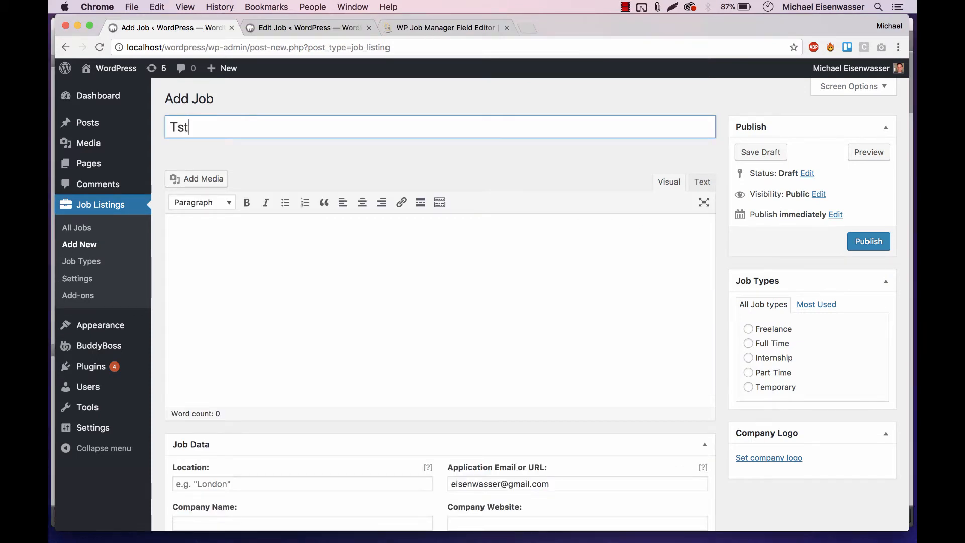
pyautogui.write('b')
pyautogui.press('Tab')
pyautogui.write('Here is ou')
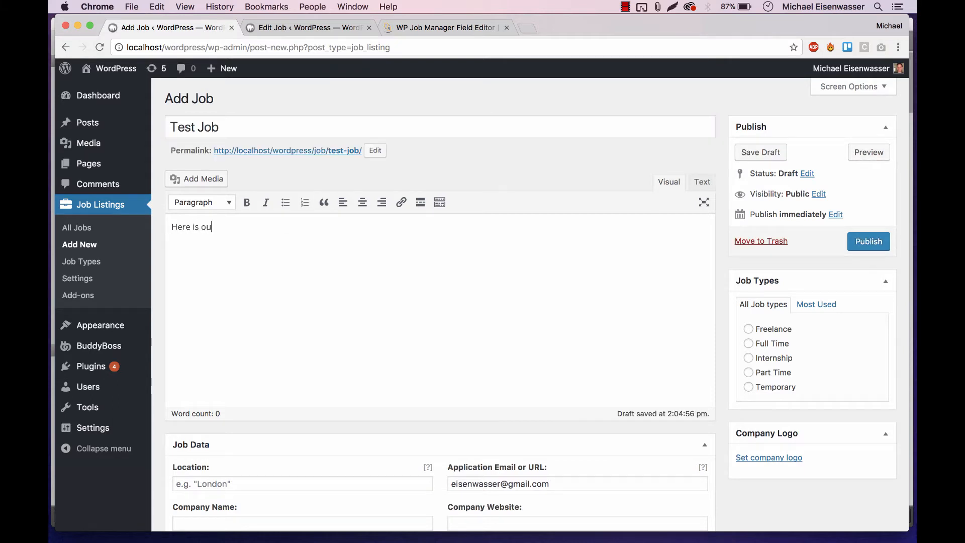
pyautogui.write('t job content')
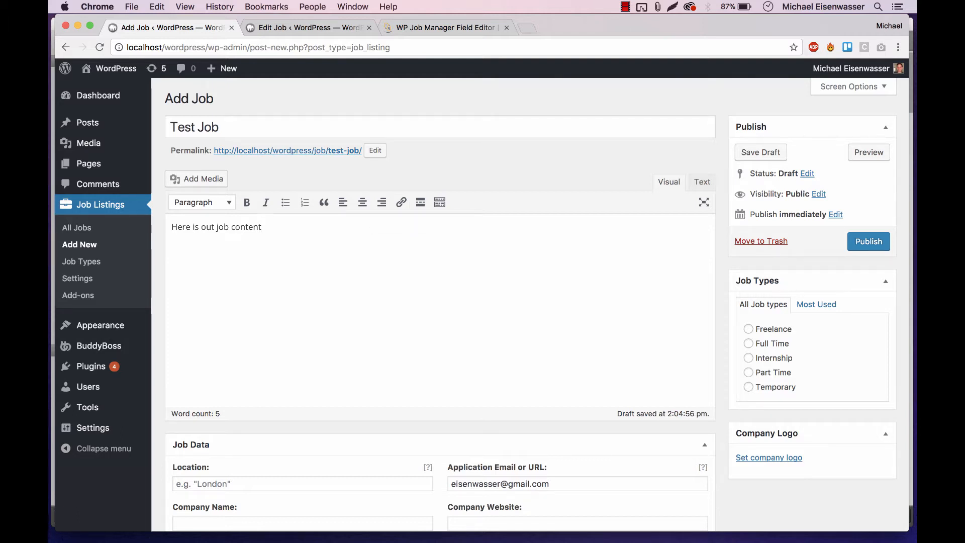
# Set the listing's job type to Full Time and its location to Chicago
pyautogui.click(749, 344)
pyautogui.scroll(-4, 529, 304)
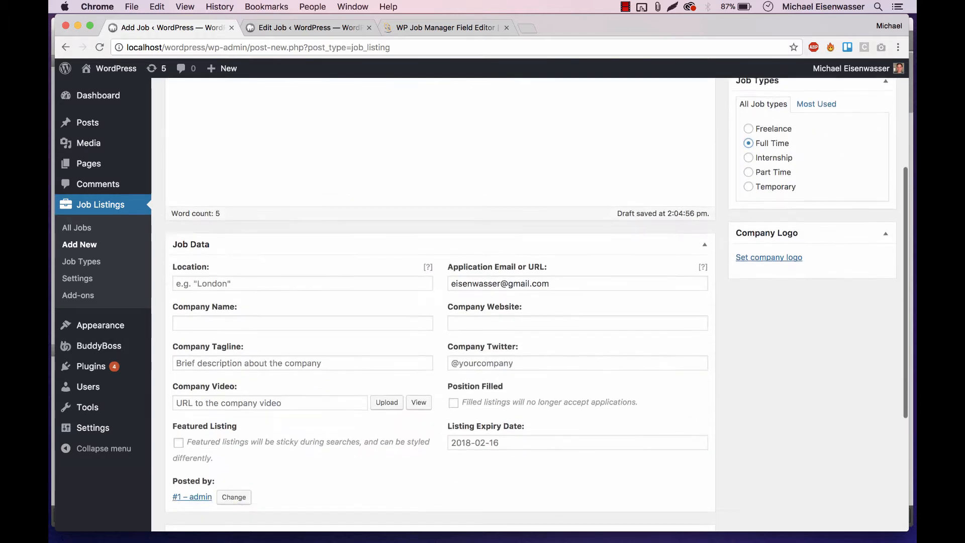
pyautogui.click(302, 272)
pyautogui.write('Chciago')
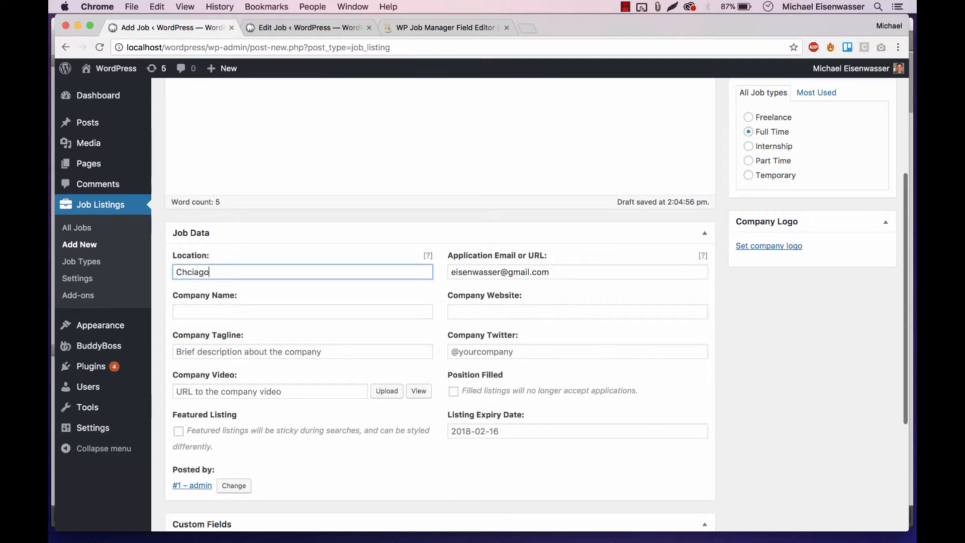
pyautogui.press('BackSpace')
pyautogui.press('BackSpace')
pyautogui.press('BackSpace')
pyautogui.press('BackSpace')
pyautogui.press('BackSpace')
pyautogui.write('icago')
# Enter BuddyBoss as the company name and publish the job listing
pyautogui.press('Tab')
pyautogui.write('Bud')
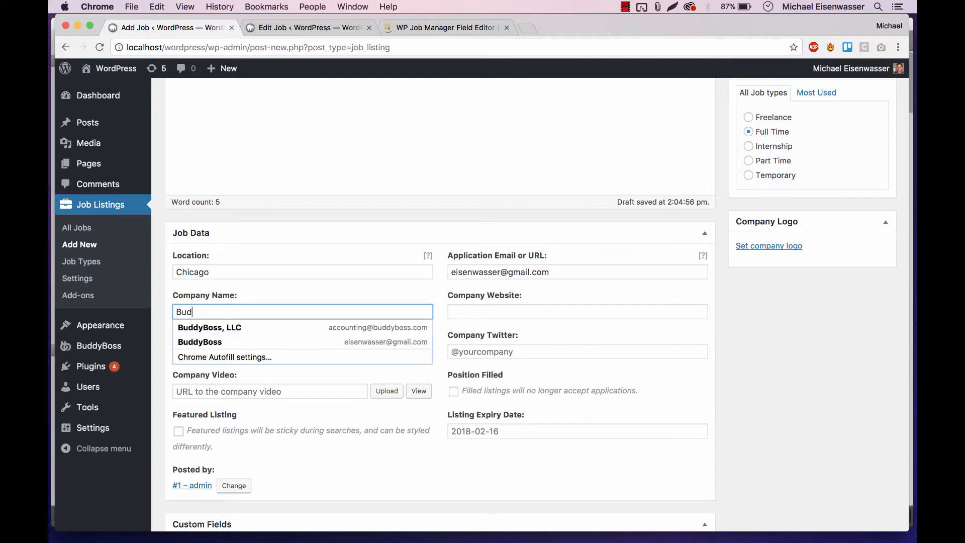
pyautogui.write('dyBoss')
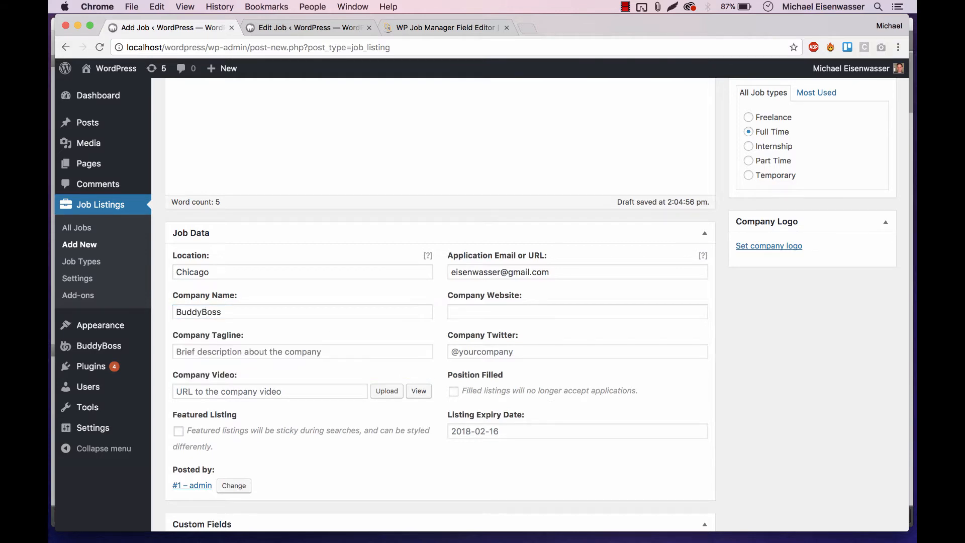
pyautogui.scroll(5, 481, 296)
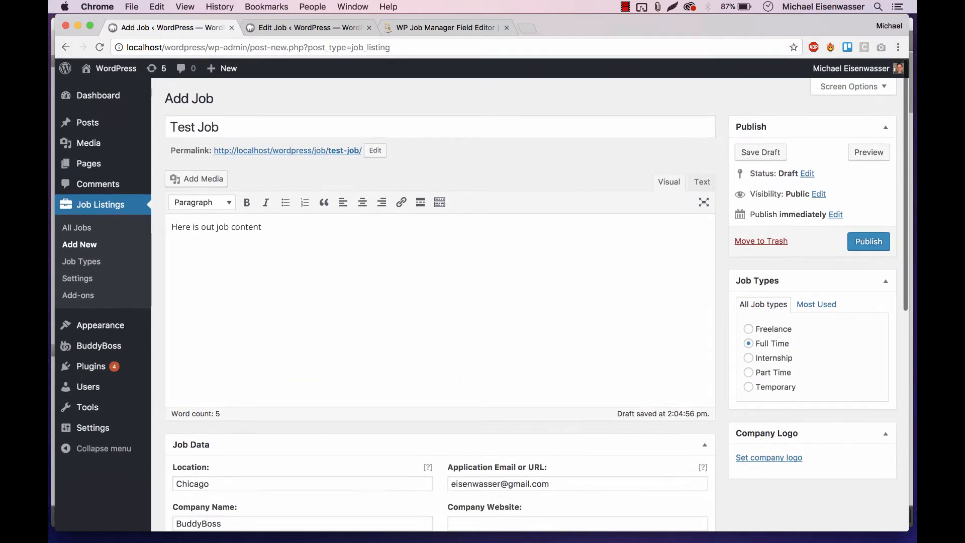
pyautogui.click(868, 241)
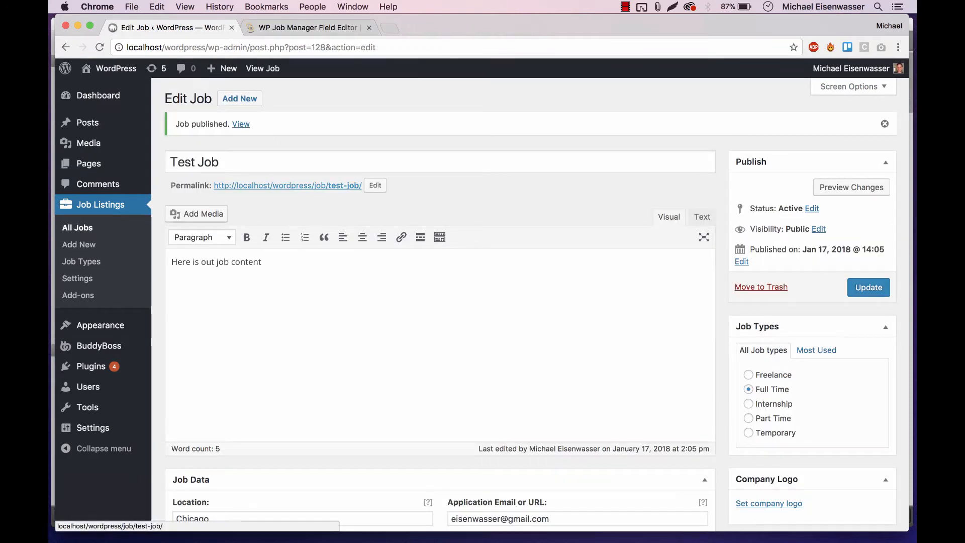
# Open the published Test Job page in a separate tab and check its application instructions
pyautogui.keyDown('super'); pyautogui.click(287, 185); pyautogui.keyUp('super')
pyautogui.click(302, 28)
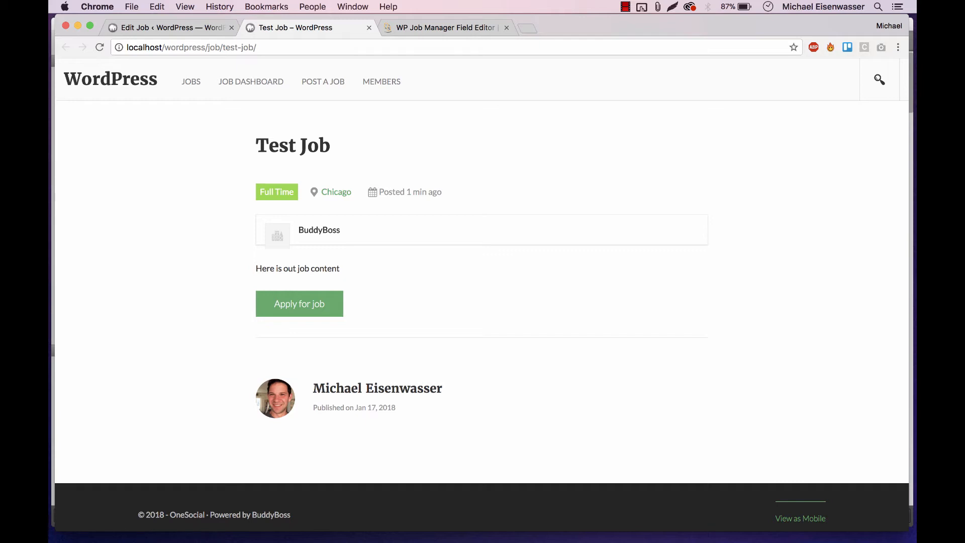
pyautogui.click(299, 304)
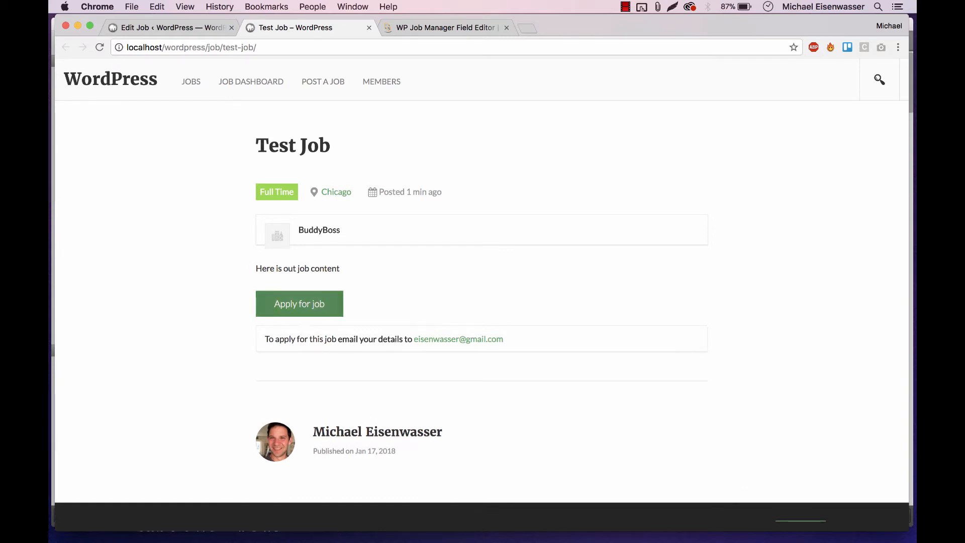
pyautogui.click(299, 304)
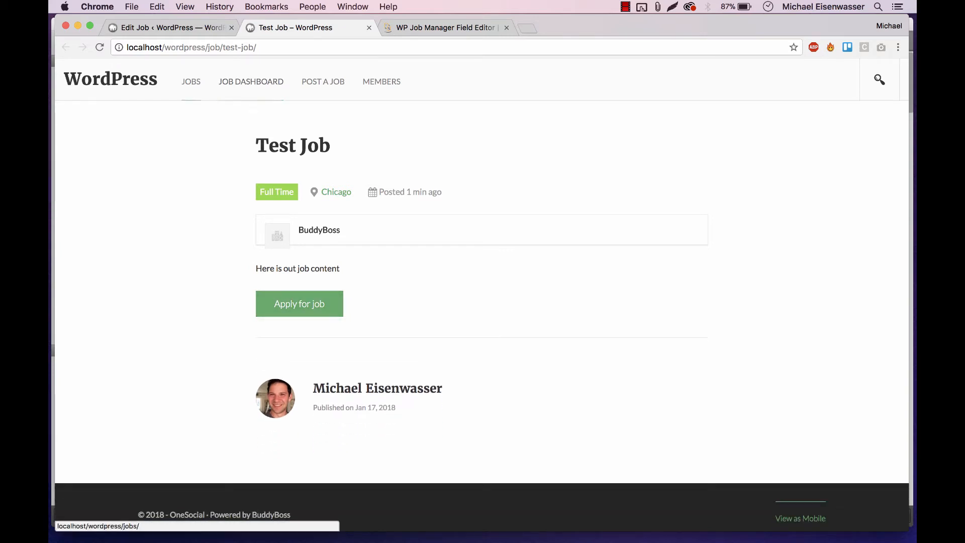
# Open Test Job for editing from the front-end Job Dashboard and review its job type options and company detail fields
pyautogui.click(251, 81)
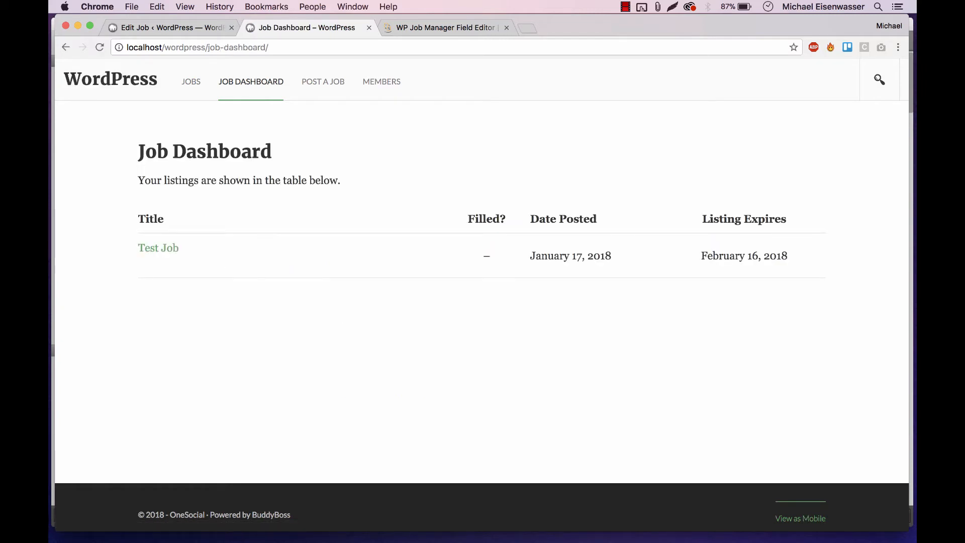
pyautogui.moveTo(198, 260)
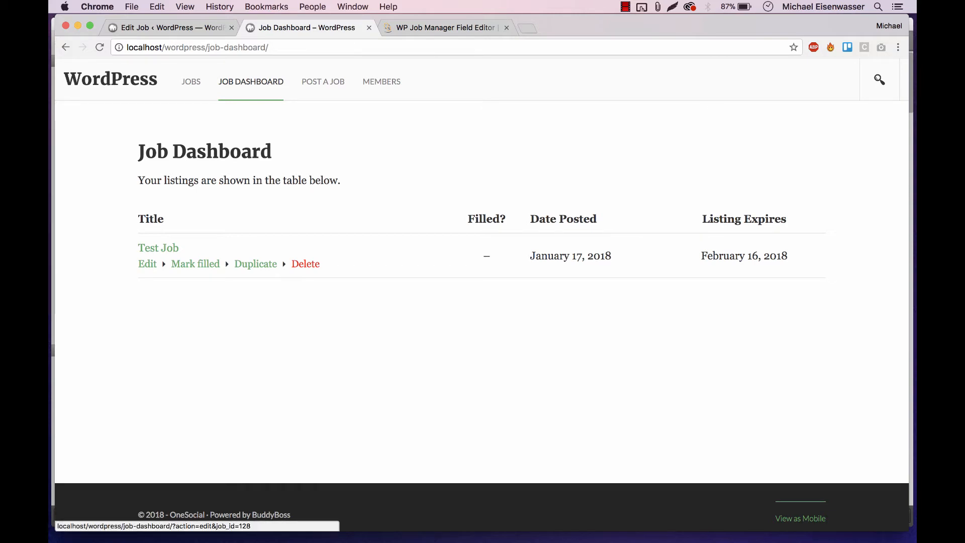
pyautogui.click(148, 264)
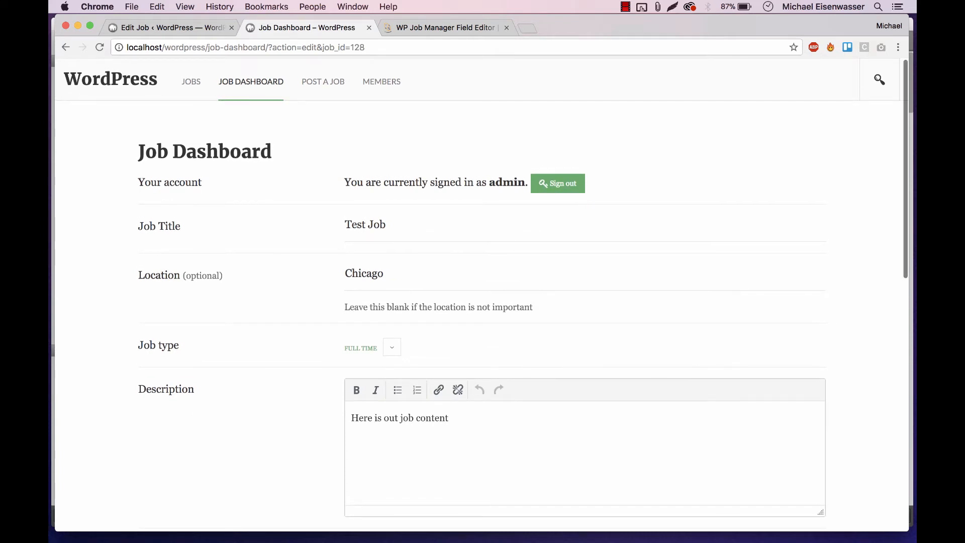
pyautogui.scroll(-5, 482, 302)
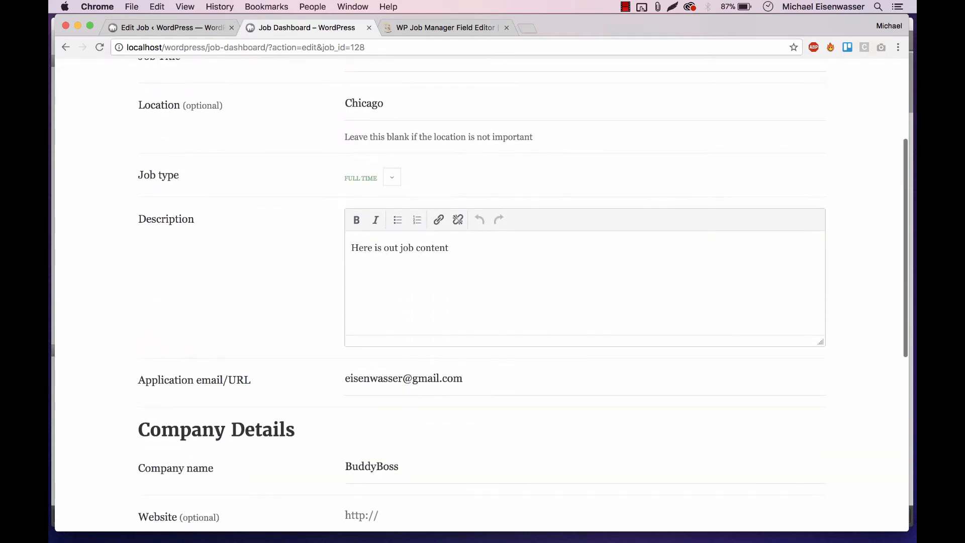
pyautogui.click(391, 177)
pyautogui.click(376, 193)
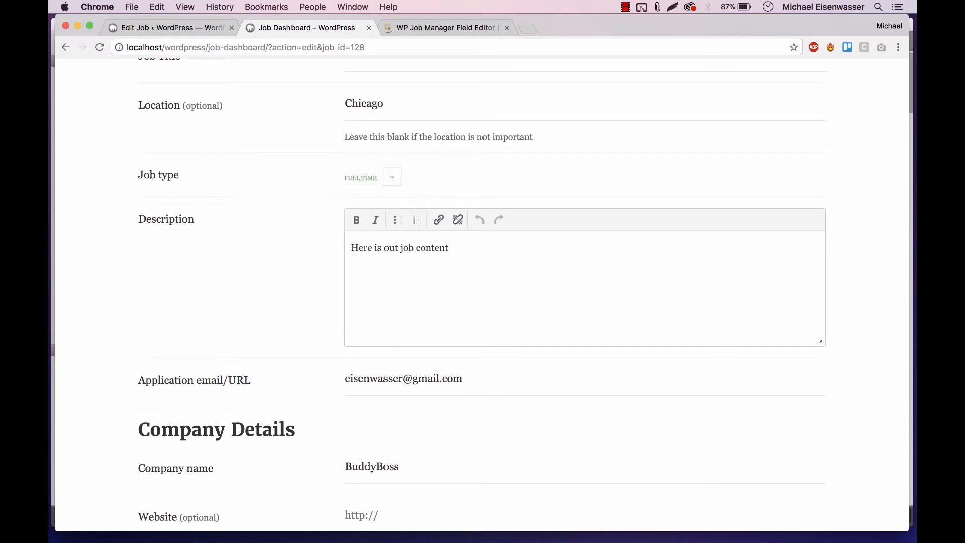
pyautogui.scroll(-10, 483, 302)
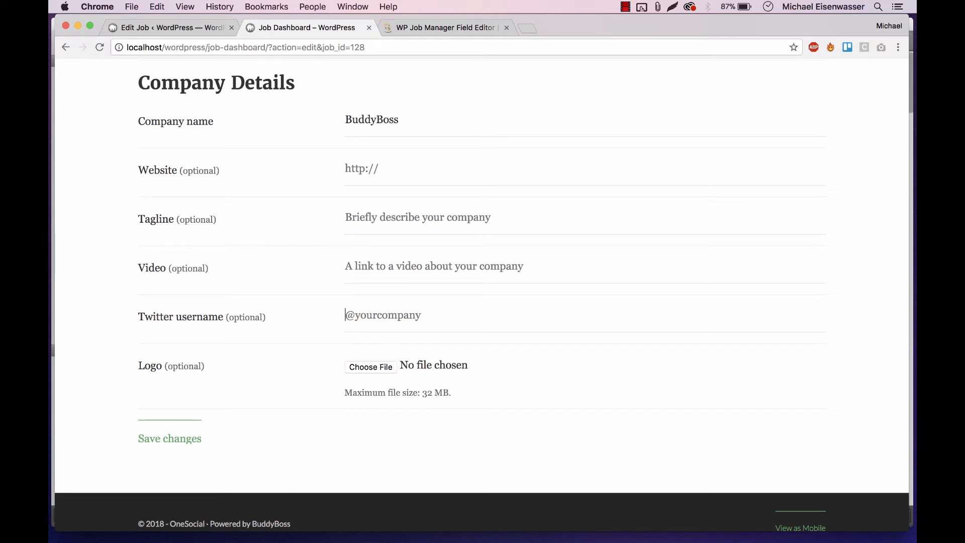
pyautogui.write('@BuddyBsos')
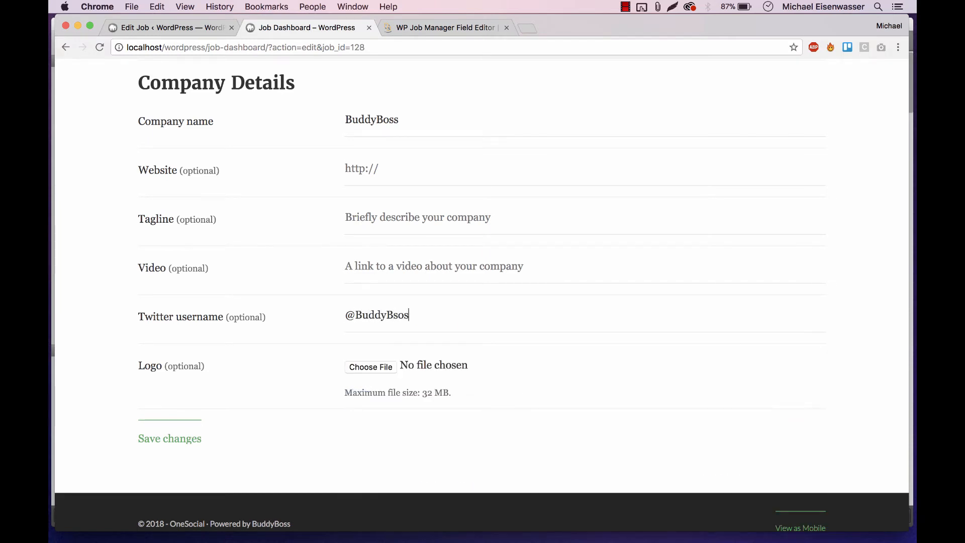
pyautogui.press('BackSpace')
pyautogui.press('BackSpace')
pyautogui.press('BackSpace')
pyautogui.write('ossWP')
pyautogui.press('Return')
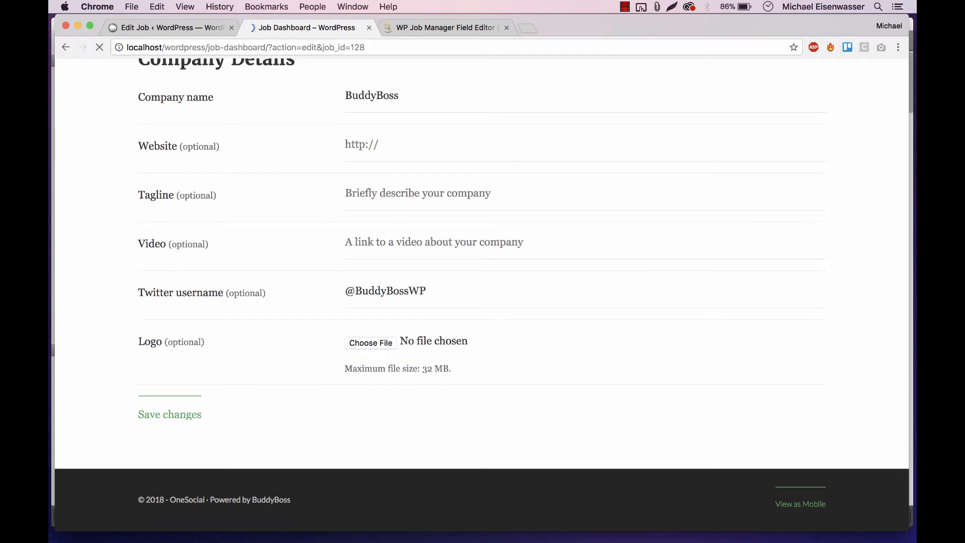
pyautogui.click(338, 193)
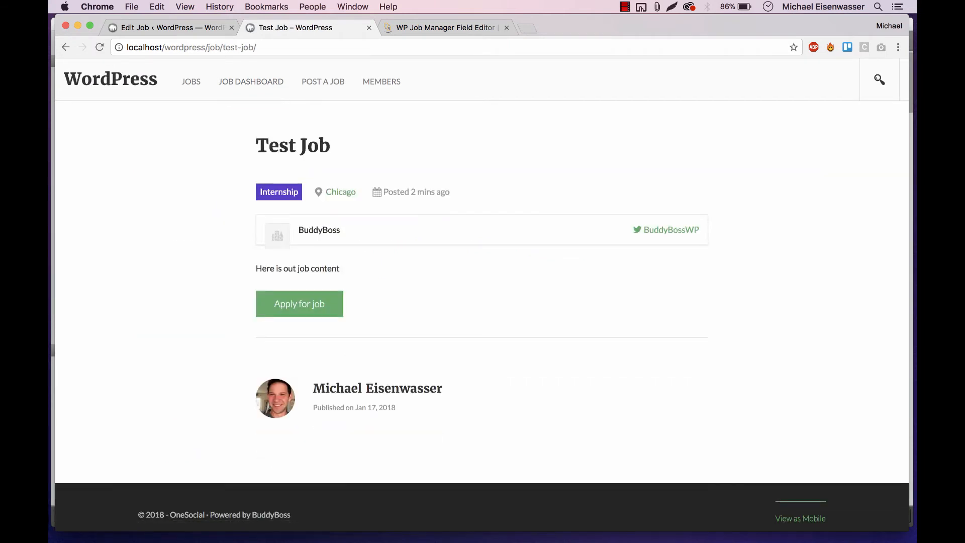
# Review the fields of the front-end Post a Job form and check the public Jobs page
pyautogui.click(323, 82)
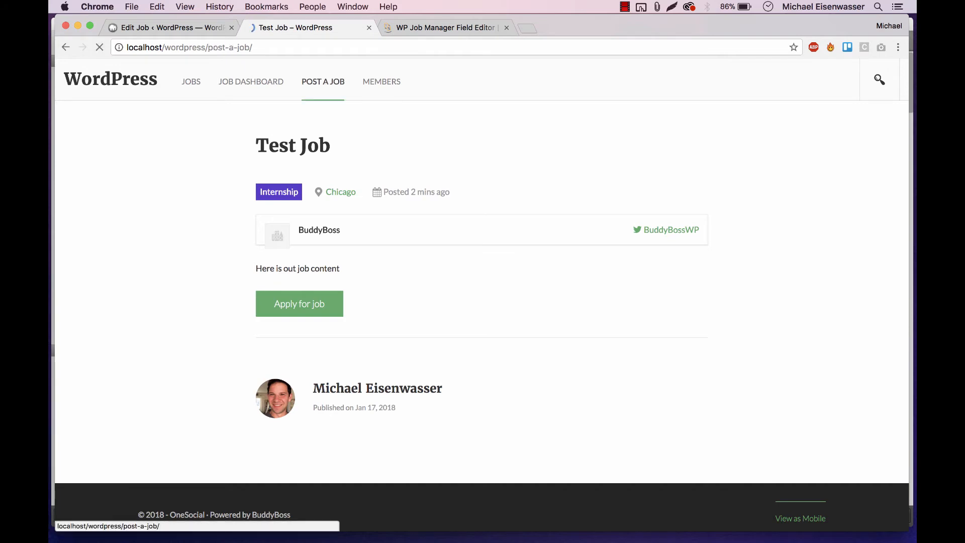
pyautogui.scroll(-1, 481, 287)
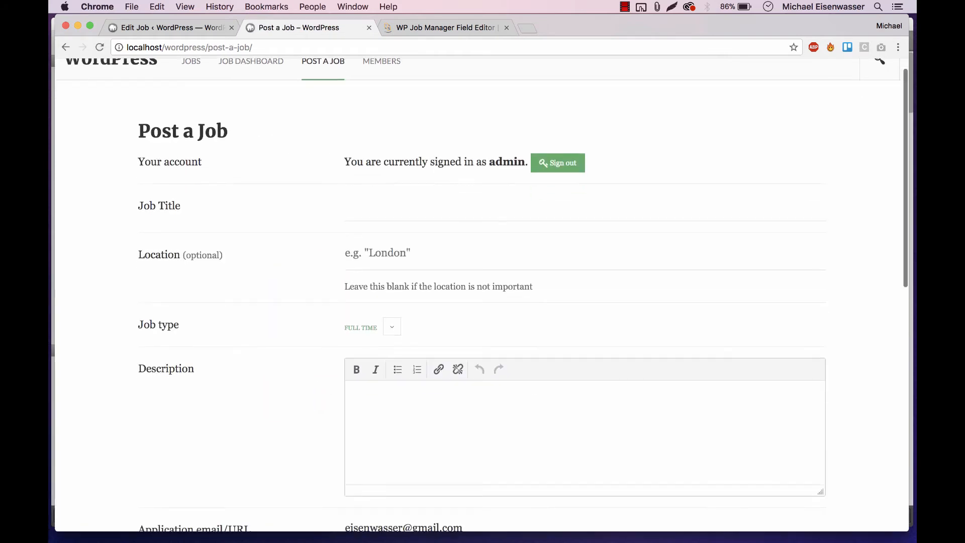
pyautogui.scroll(-10, 481, 287)
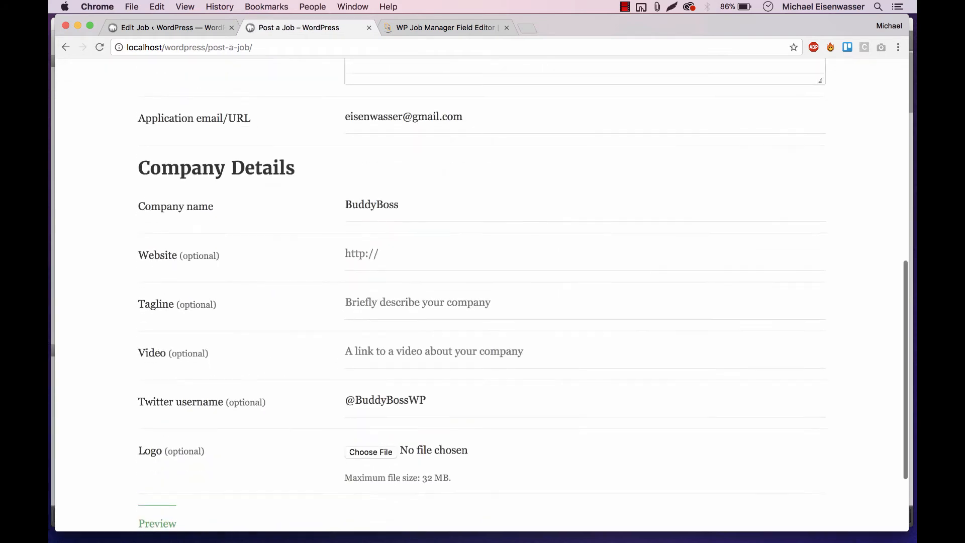
pyautogui.scroll(15, 481, 287)
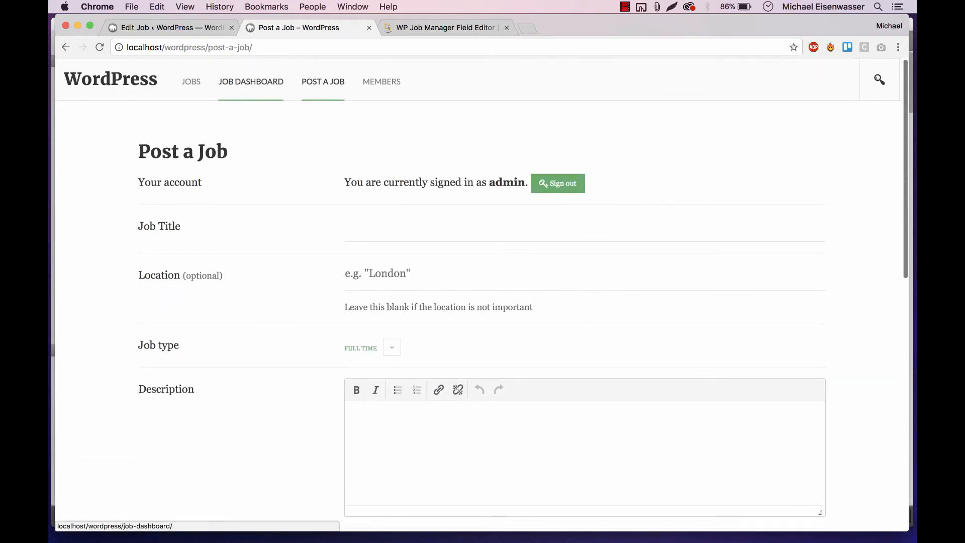
pyautogui.click(191, 82)
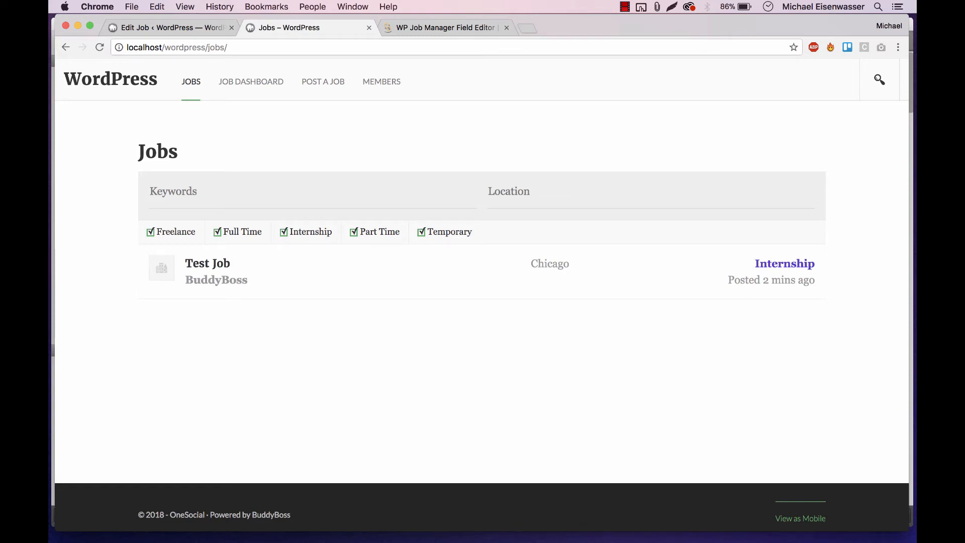
# Search the installed WordPress plugins for "wp job manager" and activate WP Job Manager Field Editor
pyautogui.click(172, 28)
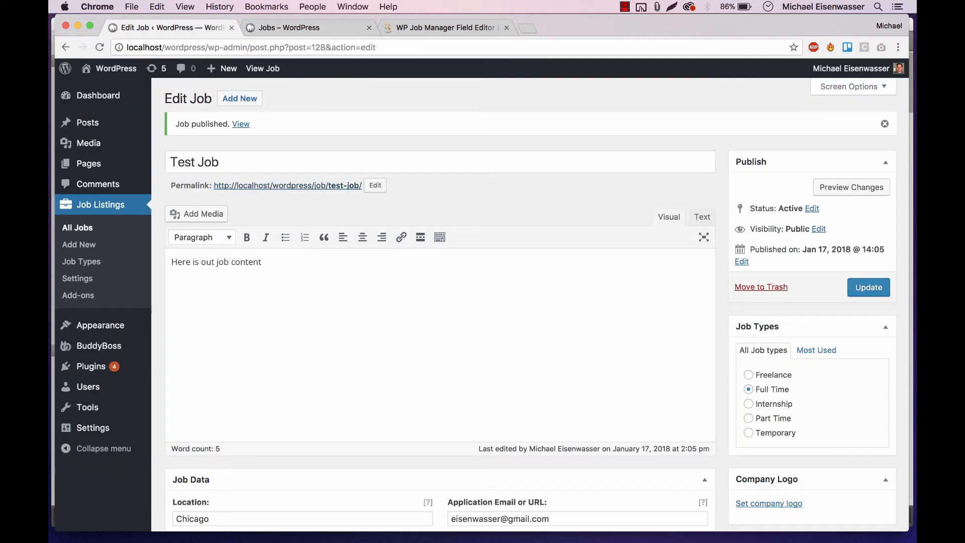
pyautogui.click(91, 366)
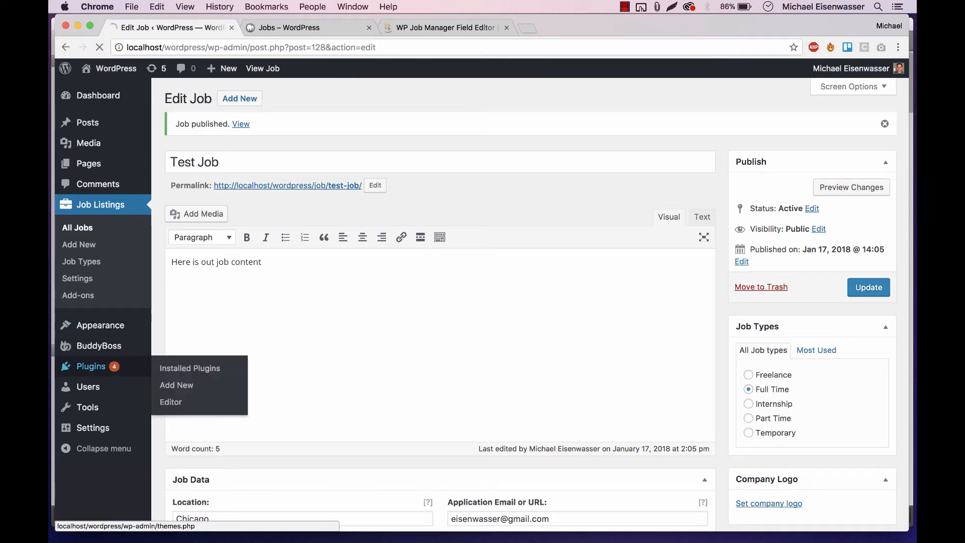
pyautogui.click(442, 28)
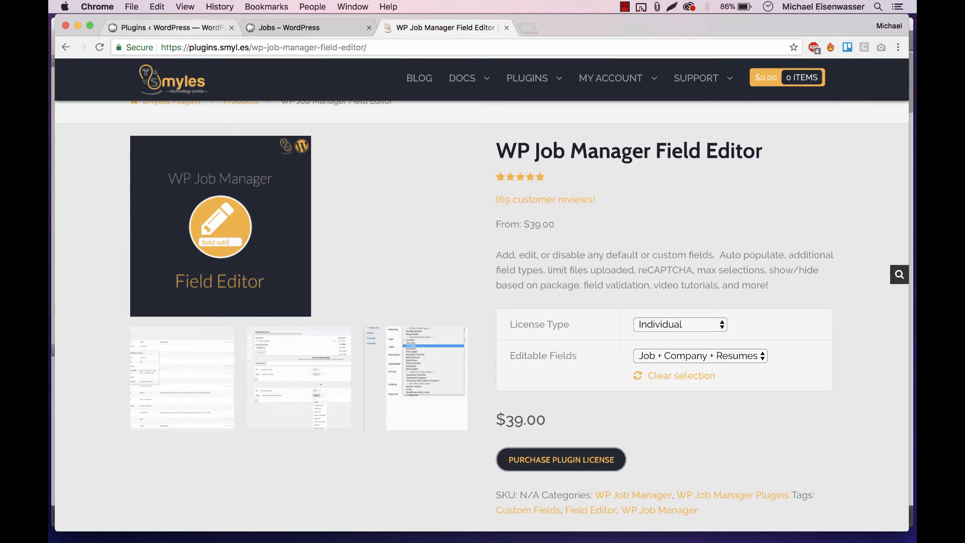
pyautogui.click(172, 28)
pyautogui.click(811, 119)
pyautogui.write('wp jo')
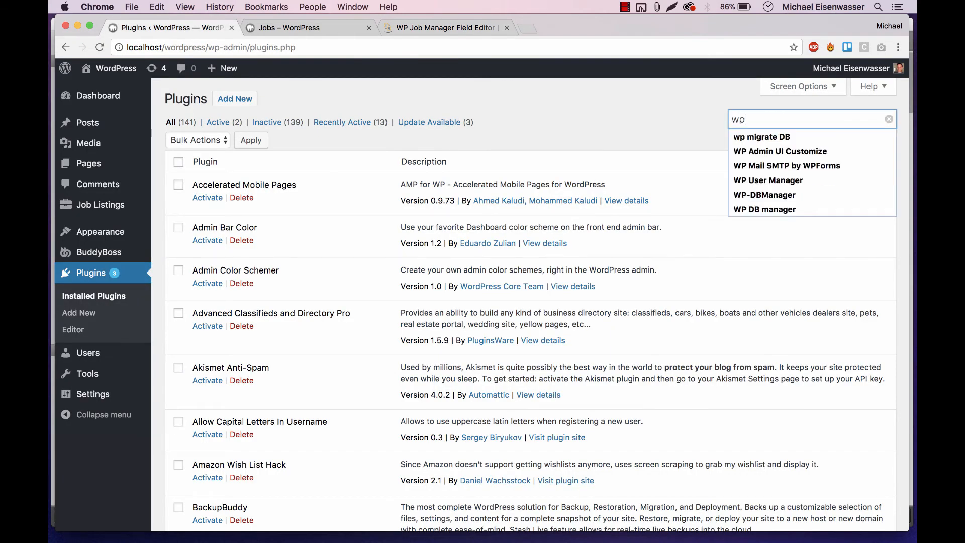
pyautogui.write('b manager')
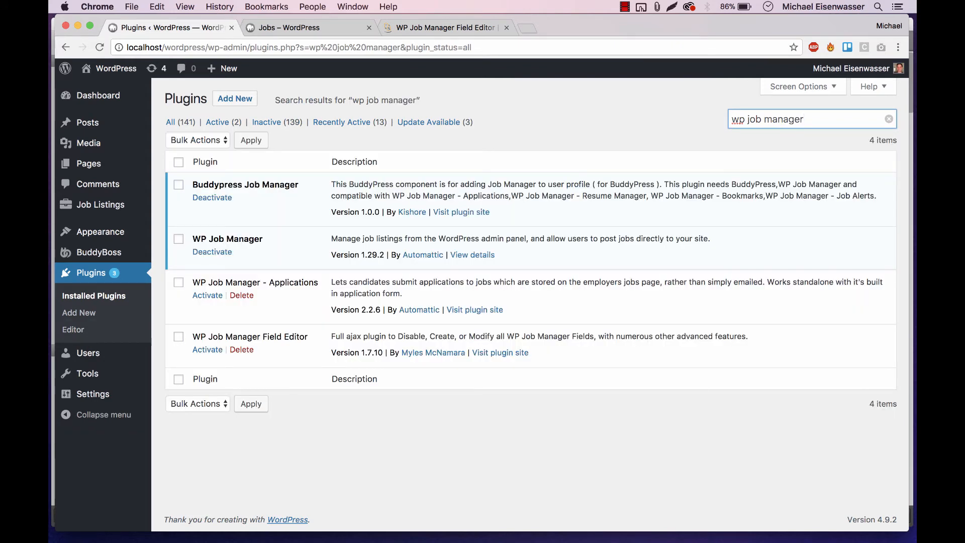
pyautogui.click(207, 350)
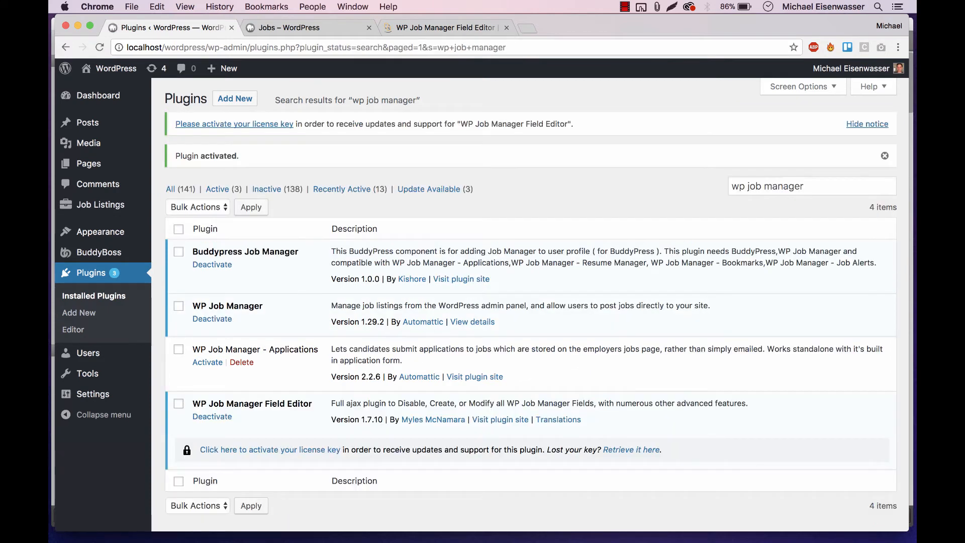
# Examine the Field Editor's lists of job fields and company fields, ending on the job fields
pyautogui.click(100, 204)
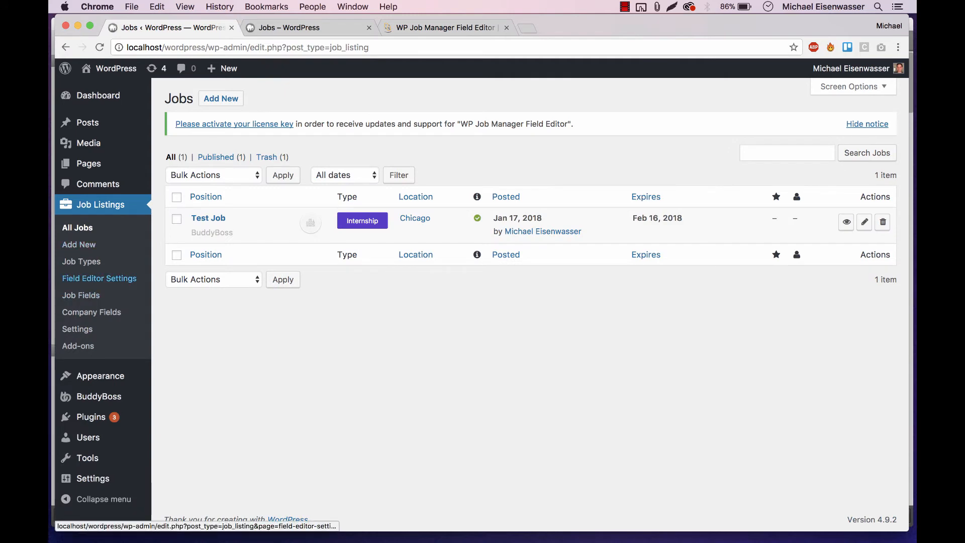
pyautogui.click(81, 295)
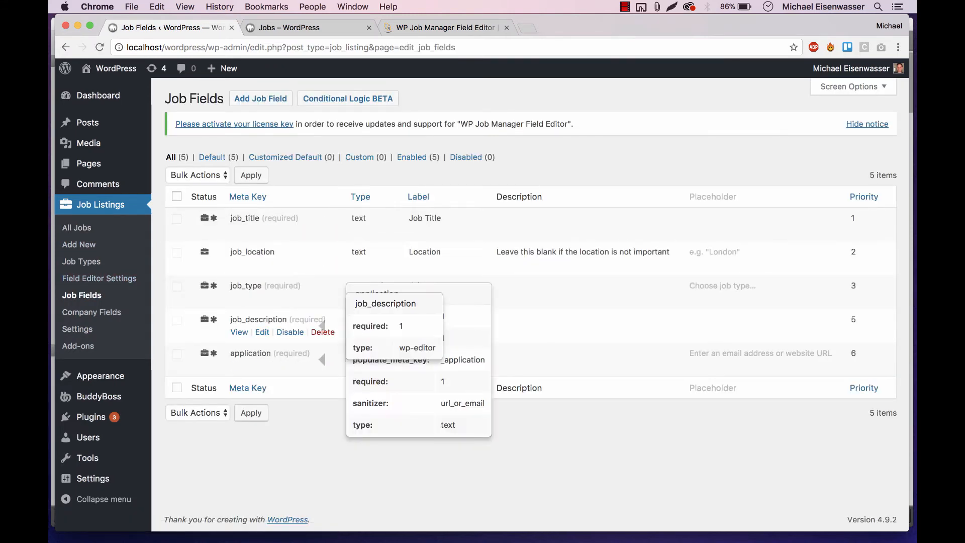
pyautogui.click(93, 312)
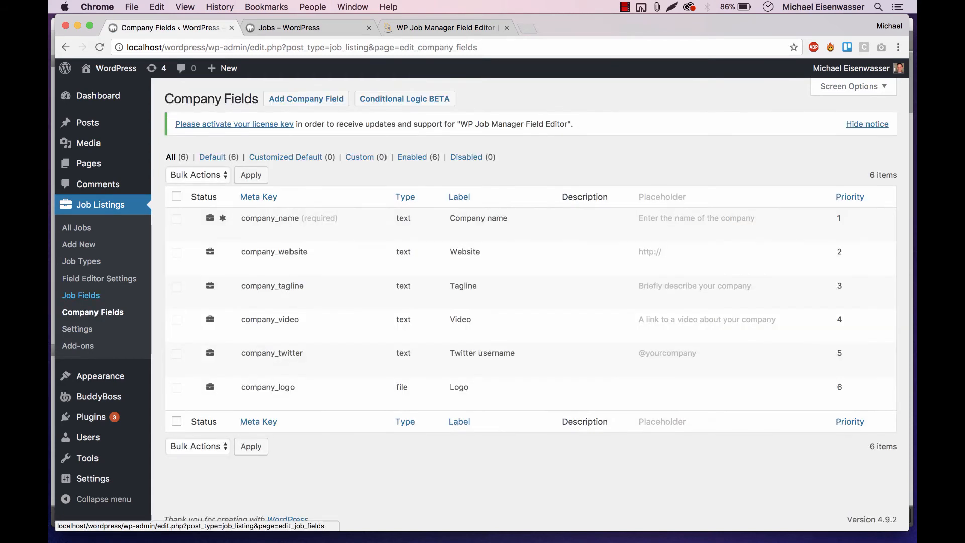
pyautogui.click(81, 295)
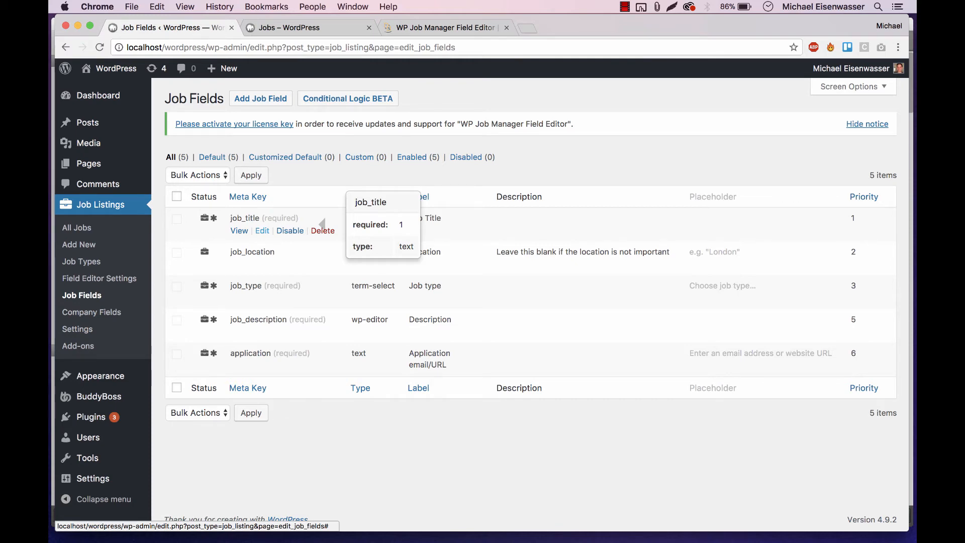
# Change the label of the job_title field to "Provide your title" and save the field
pyautogui.click(263, 230)
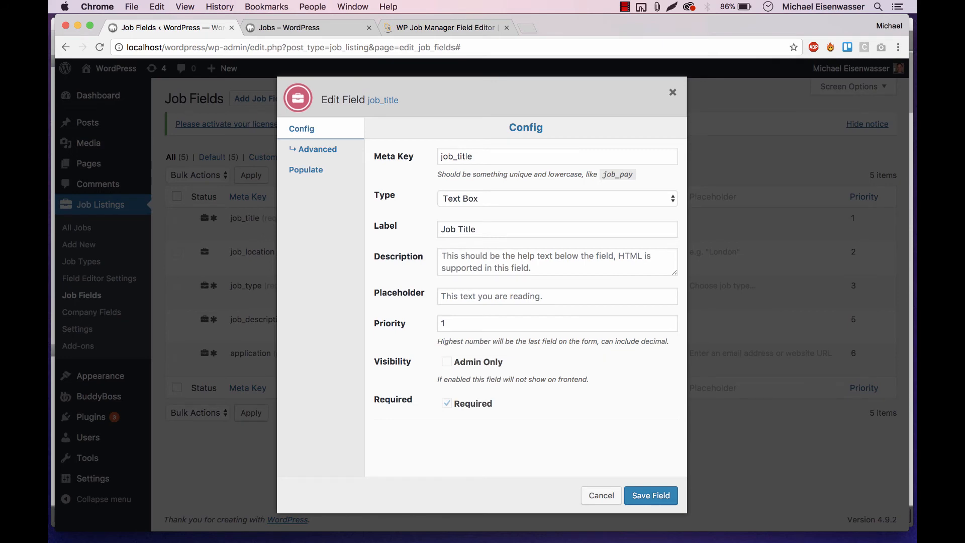
pyautogui.doubleClick(467, 230)
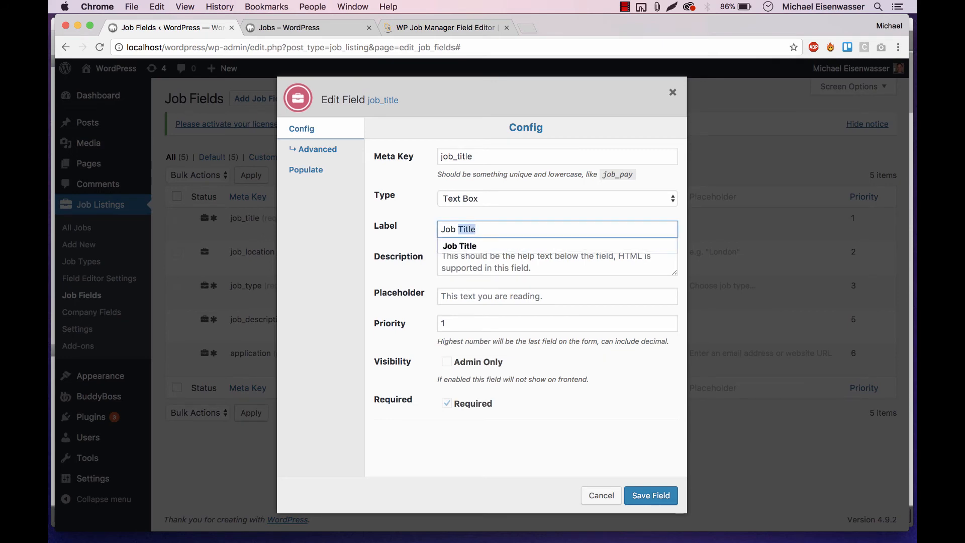
pyautogui.press('super+a')
pyautogui.write('Provid')
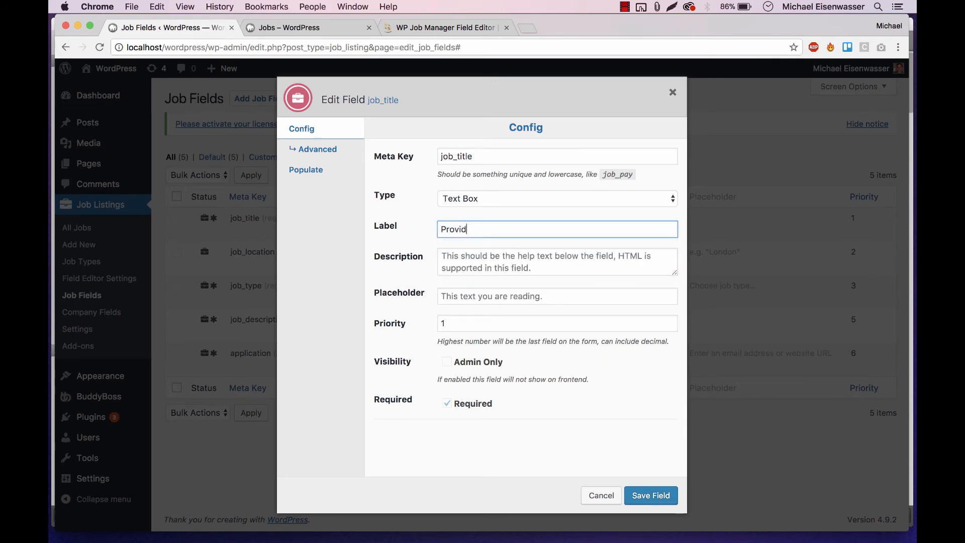
pyautogui.write('e your title')
pyautogui.press('Return')
# Check the title field's new label and the other fields on the front-end Post a Job form
pyautogui.hotkey('ctrl', 'Tab')
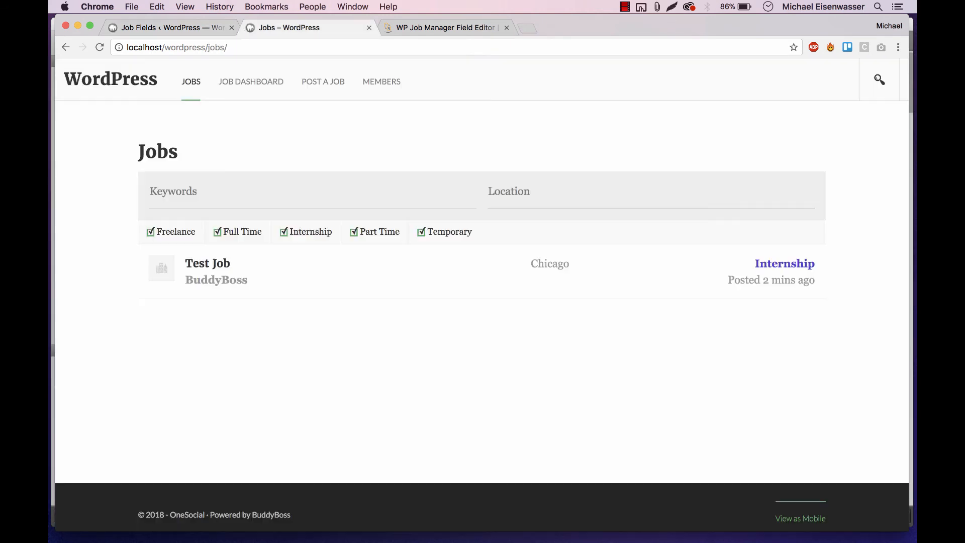
pyautogui.click(323, 82)
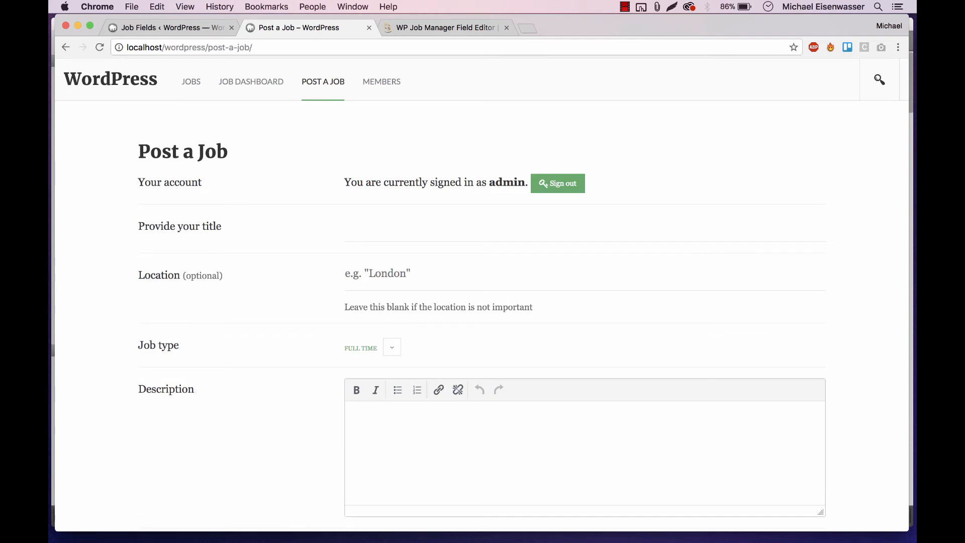
pyautogui.hotkey('ctrl', 'shift', 'Tab')
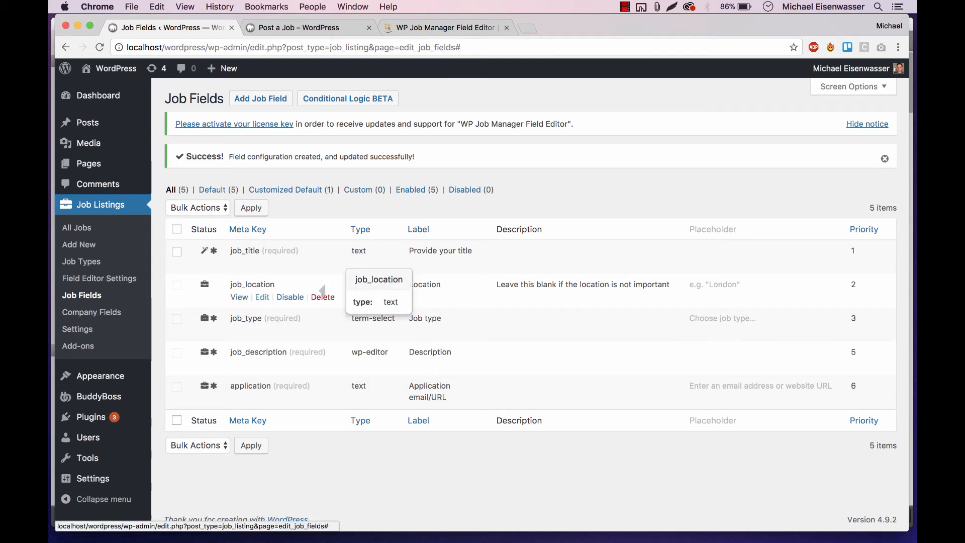
pyautogui.click(308, 28)
pyautogui.scroll(-4, 482, 295)
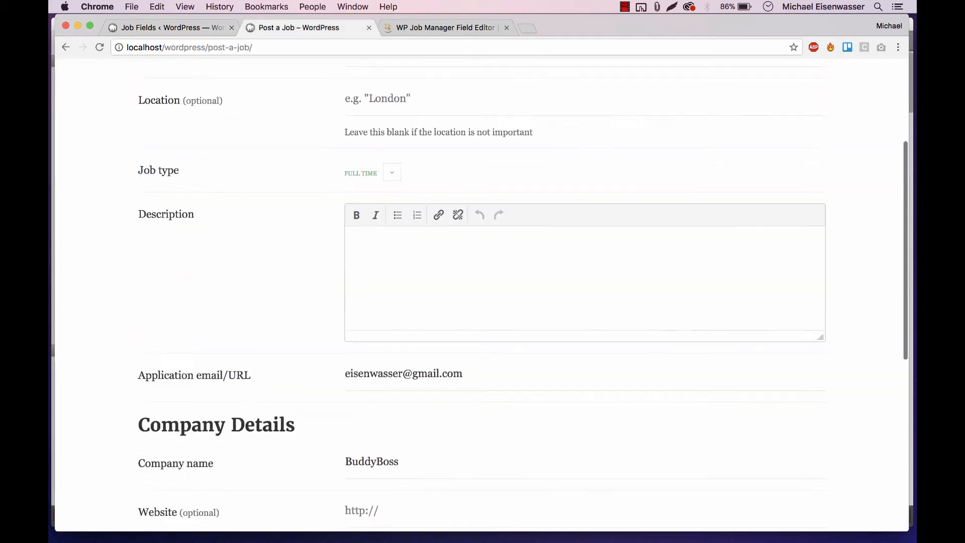
pyautogui.scroll(-4, 481, 294)
pyautogui.scroll(-3, 482, 294)
pyautogui.scroll(15, 481, 294)
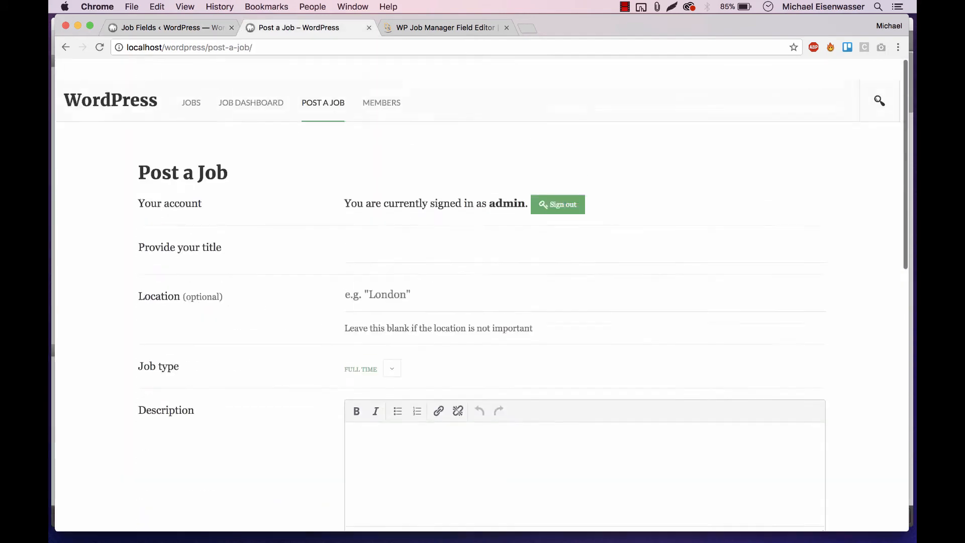
pyautogui.scroll(-3, 482, 294)
pyautogui.scroll(2, 481, 294)
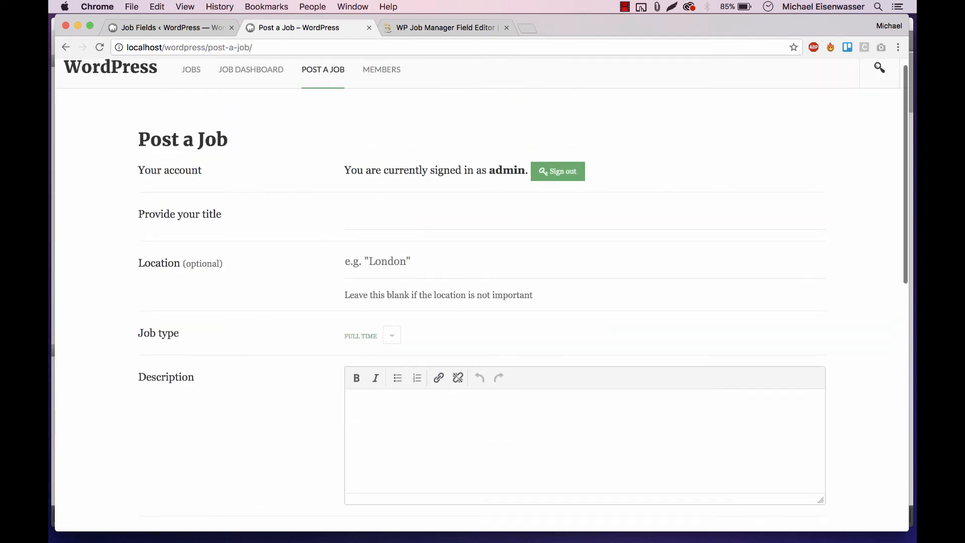
# Open the conditional logic page for the job fields and start a new conditional group named "Job Type 1"
pyautogui.click(161, 27)
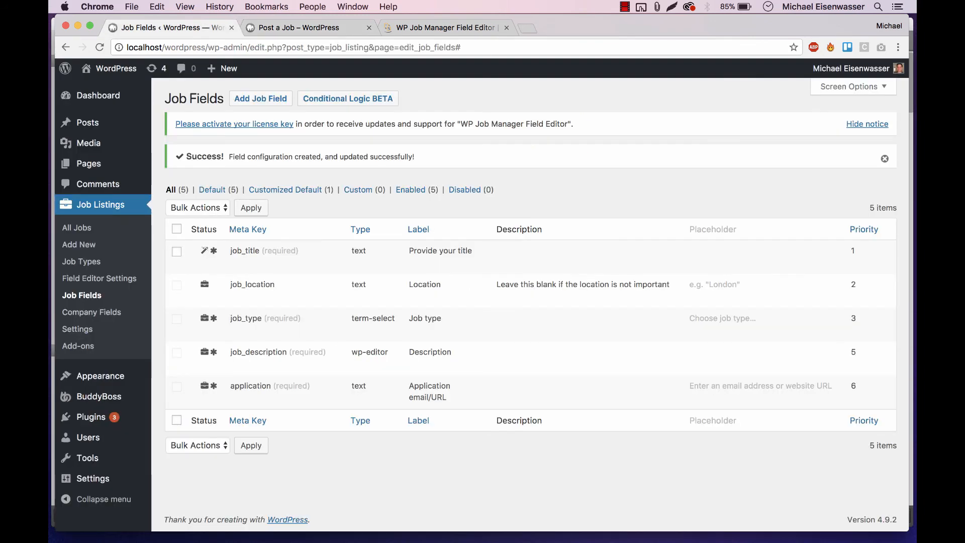
pyautogui.click(348, 98)
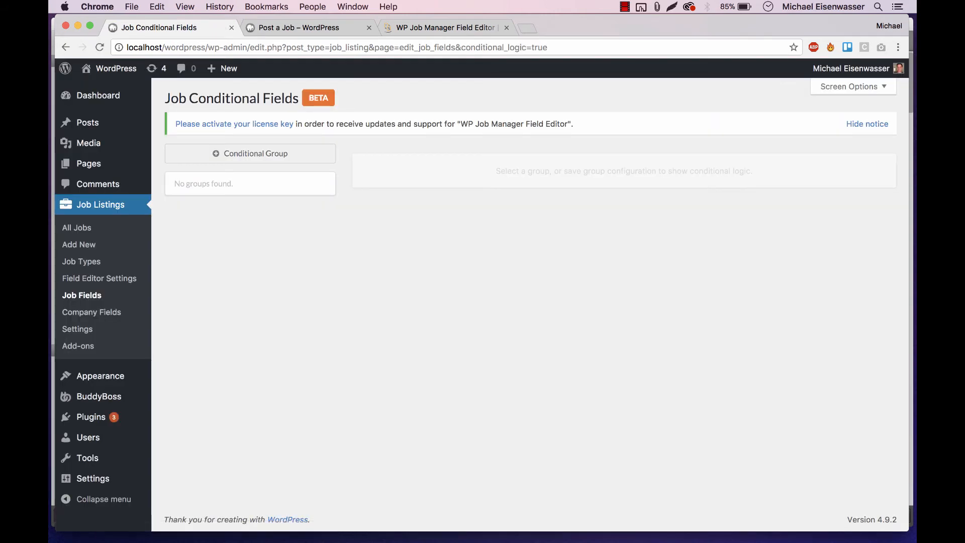
pyautogui.click(249, 153)
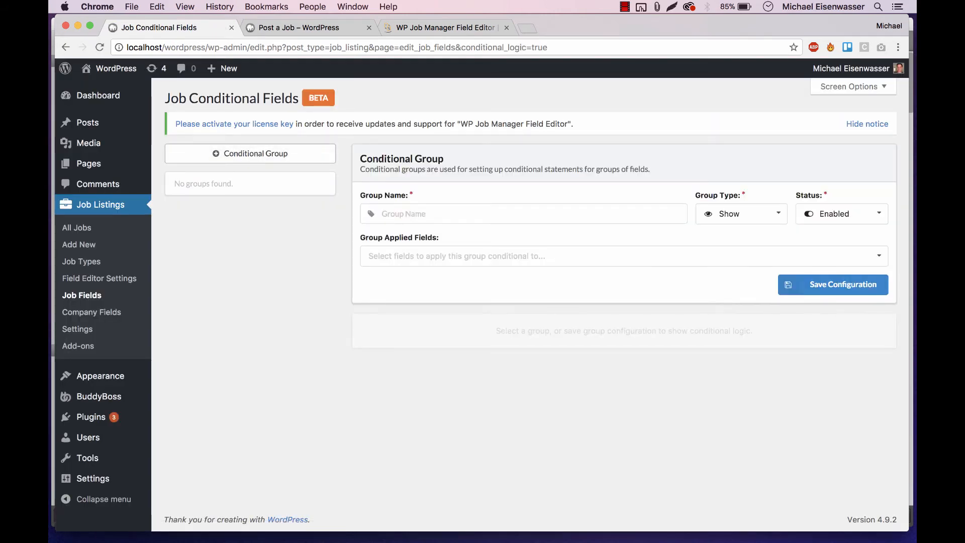
pyautogui.click(403, 214)
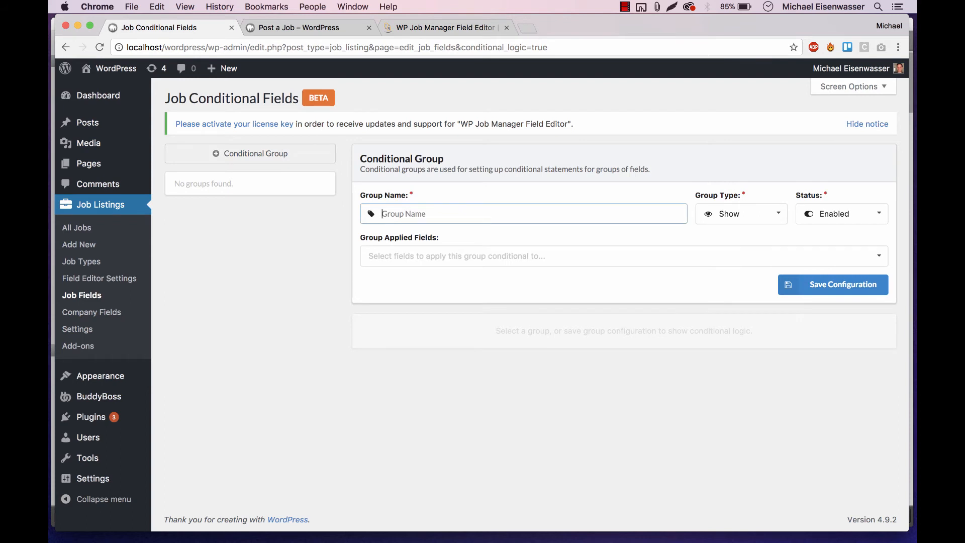
pyautogui.write('Job T')
pyautogui.press('super+a')
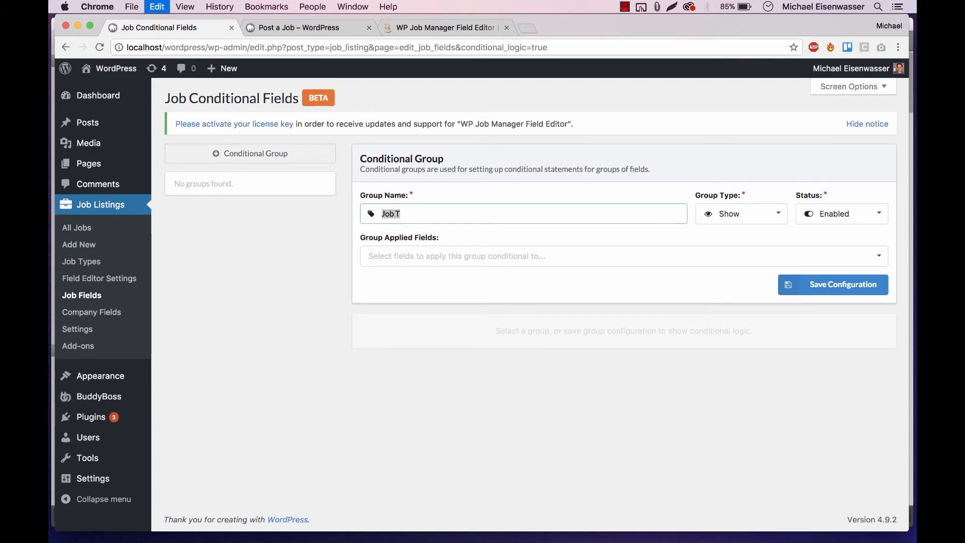
pyautogui.press('Right')
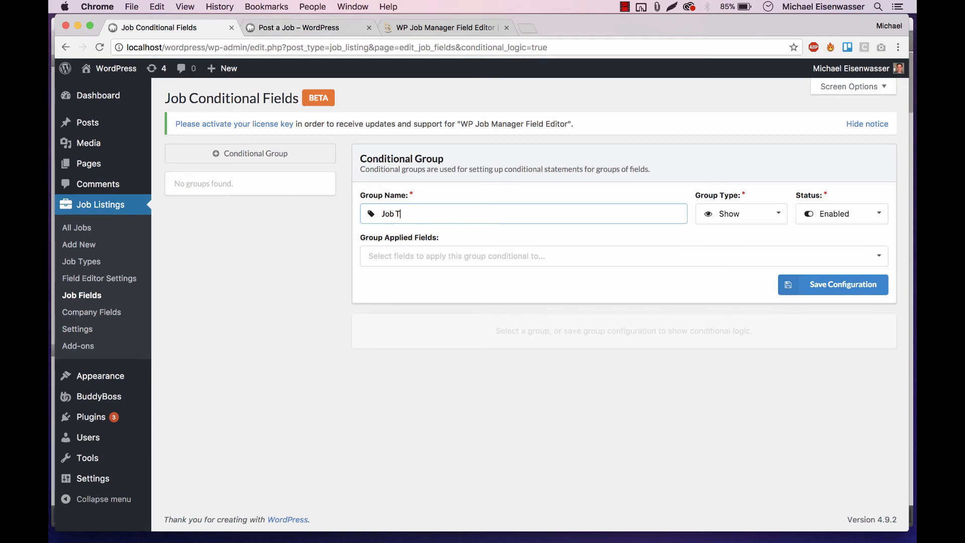
pyautogui.write('ype 1')
# Apply the conditional group to the company_name field and save the group configuration
pyautogui.click(623, 256)
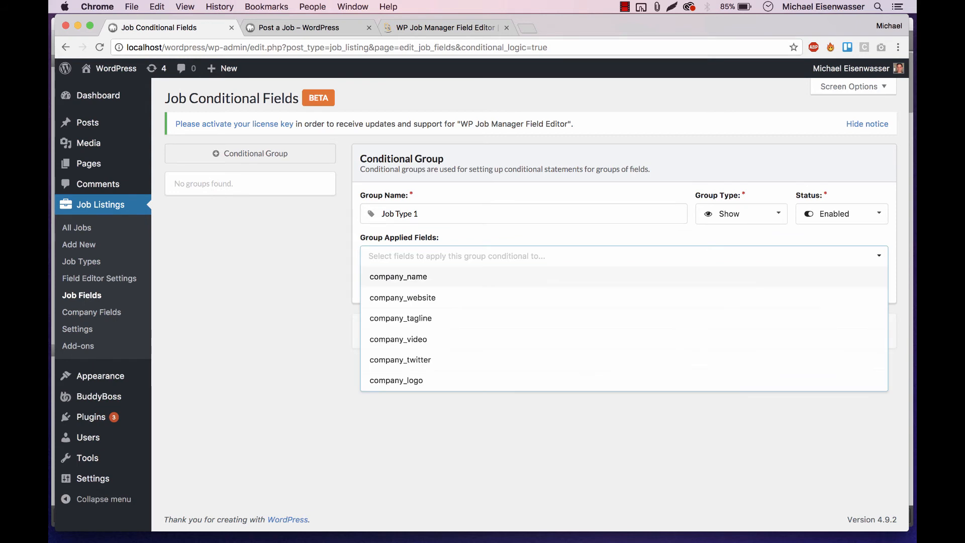
pyautogui.press('Return')
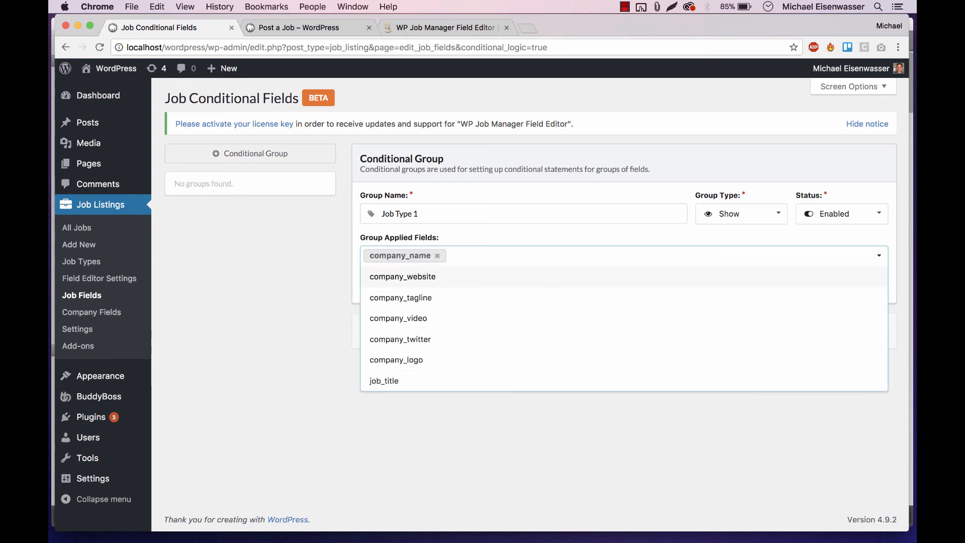
pyautogui.click(879, 256)
pyautogui.click(834, 285)
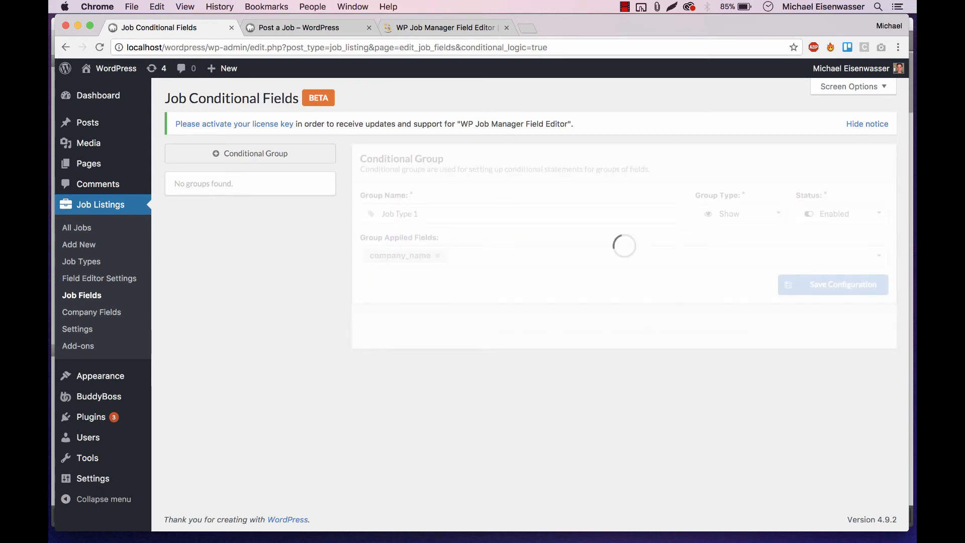
# Choose job_type (Job type) as the logic check in the group's IF condition
pyautogui.click(482, 437)
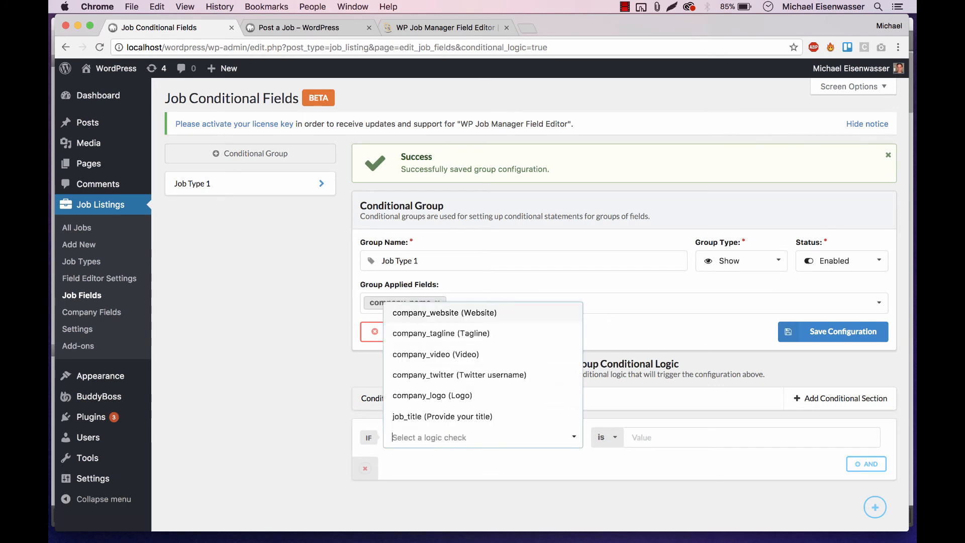
pyautogui.click(574, 437)
pyautogui.click(482, 390)
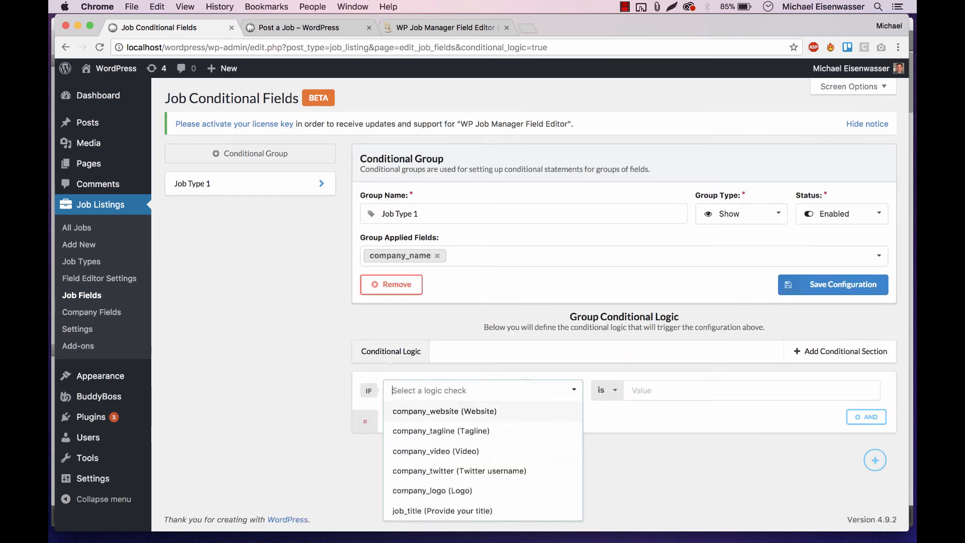
pyautogui.scroll(-2, 482, 463)
pyautogui.scroll(-1, 483, 463)
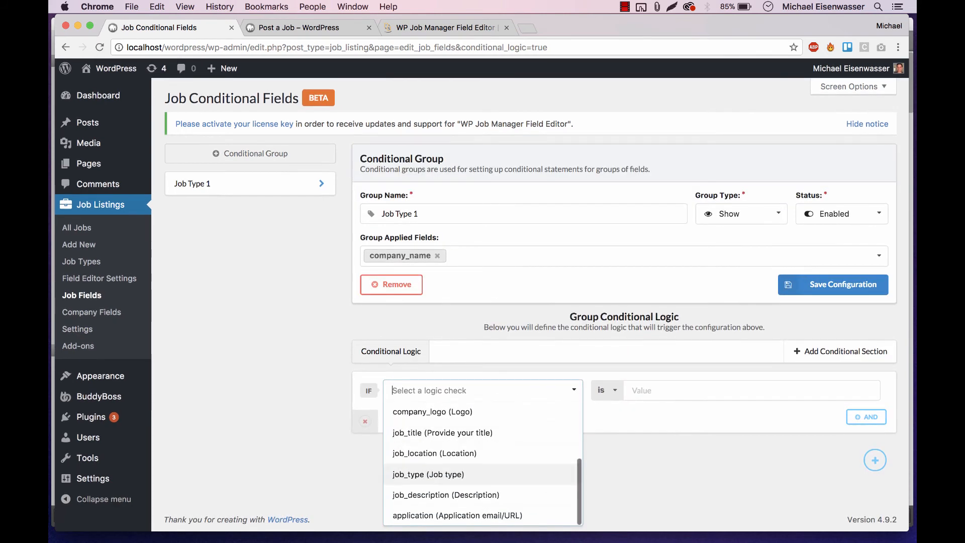
pyautogui.click(428, 473)
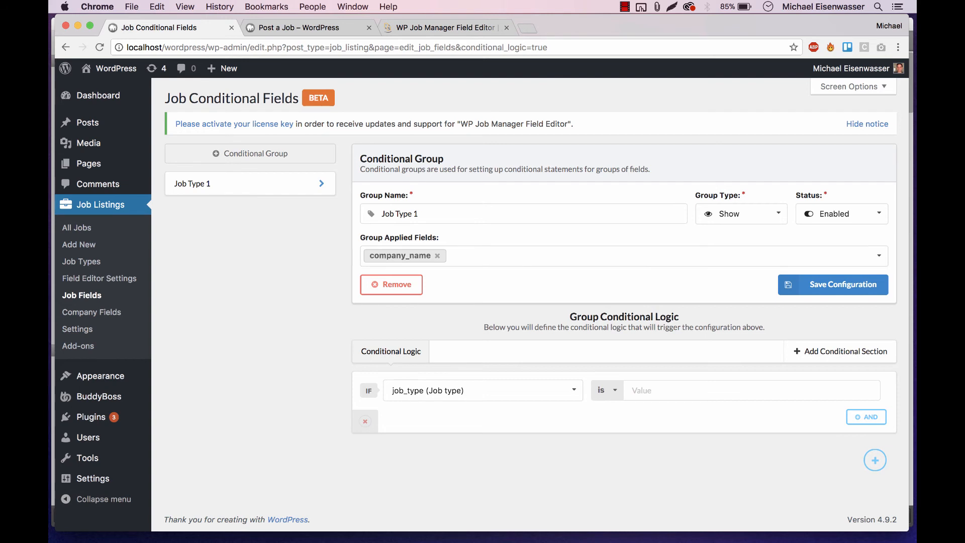
# Check the job type choices on the front-end Post a Job form and the group type options of the conditional group
pyautogui.click(305, 28)
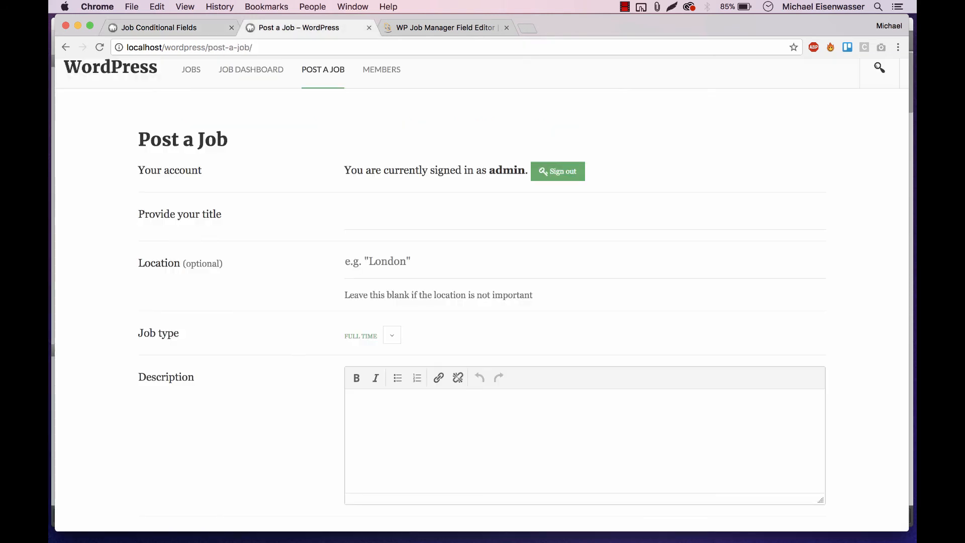
pyautogui.click(392, 335)
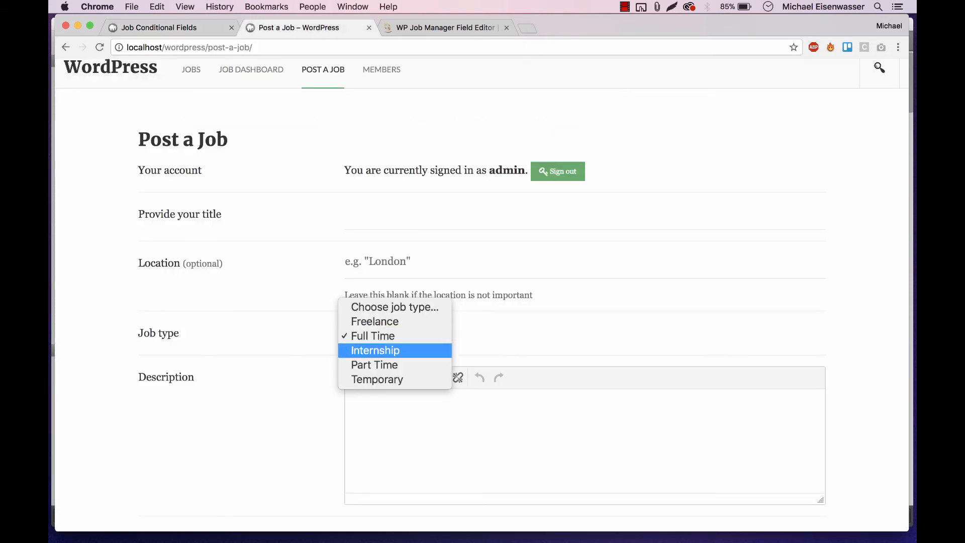
pyautogui.click(205, 29)
pyautogui.click(201, 29)
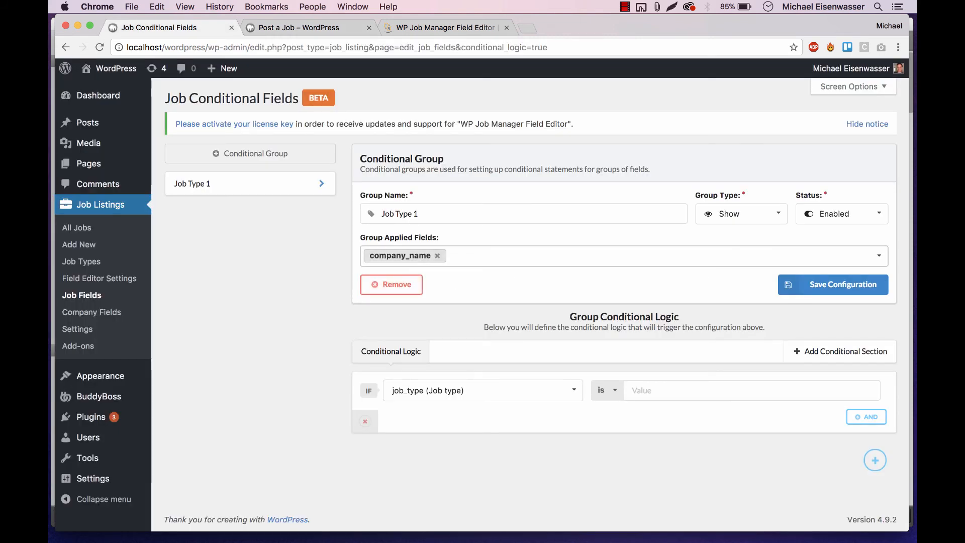
pyautogui.click(742, 213)
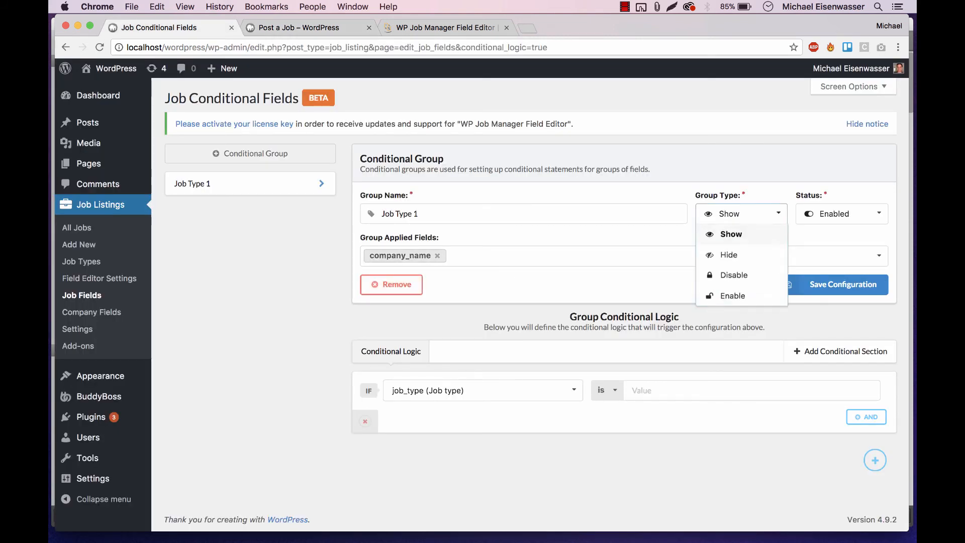
pyautogui.click(741, 213)
# Examine the front-end Post a Job form from the title and job type choices down to the company details
pyautogui.click(299, 27)
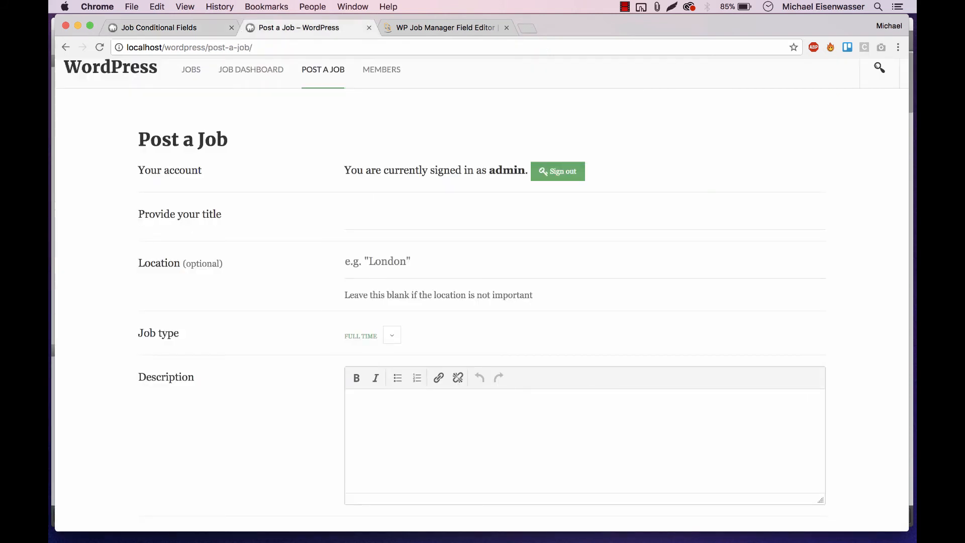
pyautogui.scroll(-2, 483, 302)
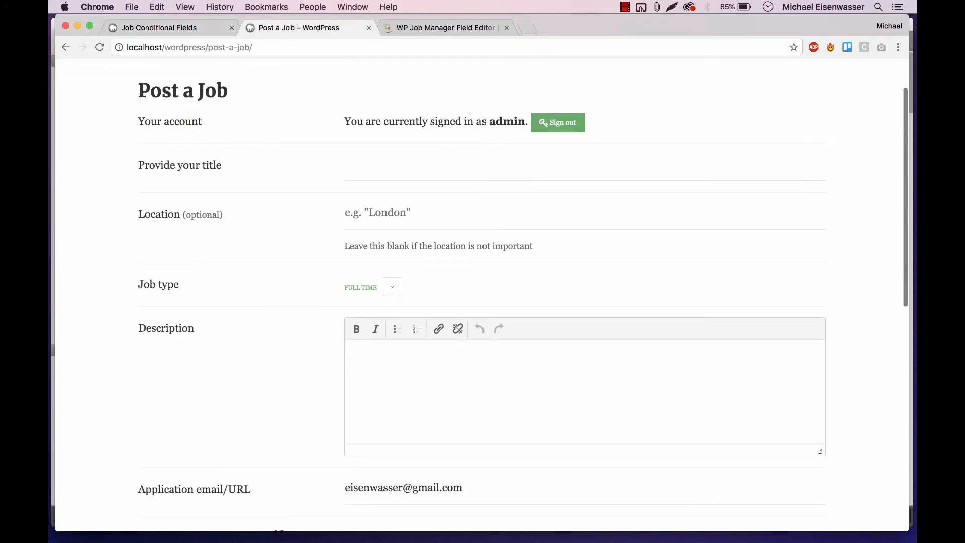
pyautogui.click(392, 287)
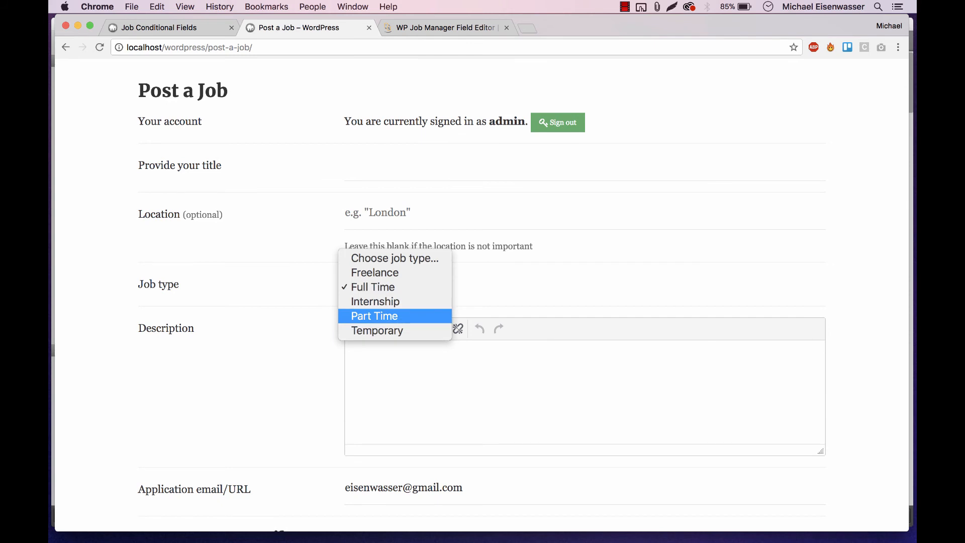
pyautogui.press('Escape')
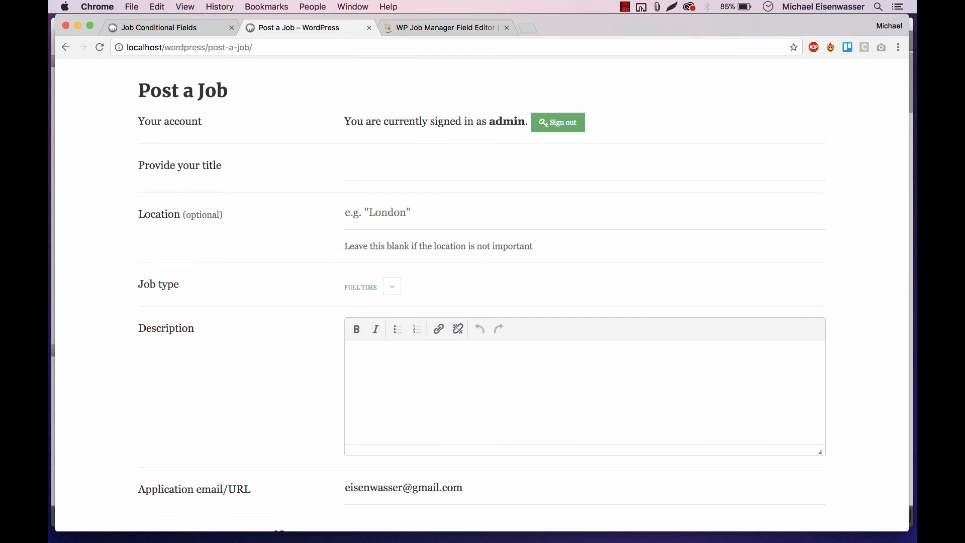
pyautogui.scroll(-1, 482, 301)
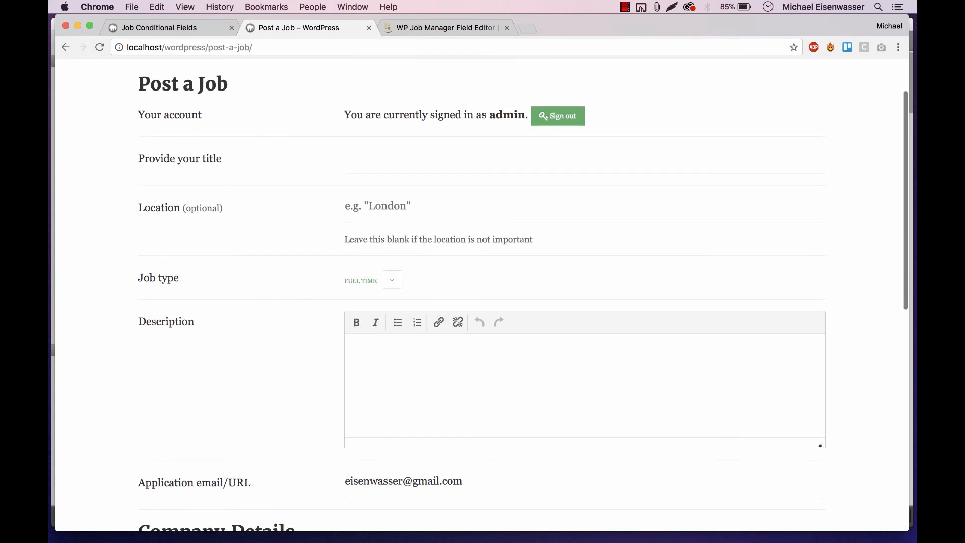
pyautogui.scroll(-5, 483, 297)
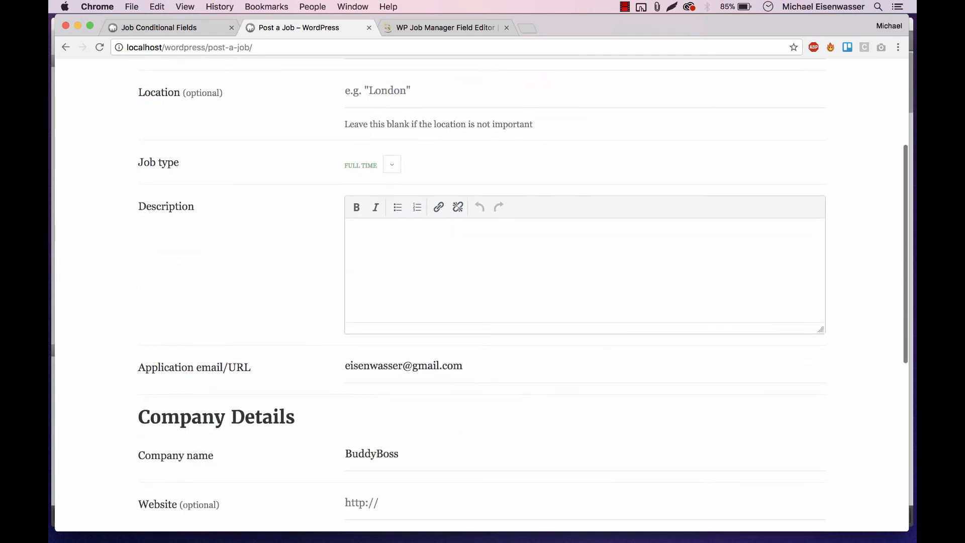
pyautogui.scroll(6, 483, 297)
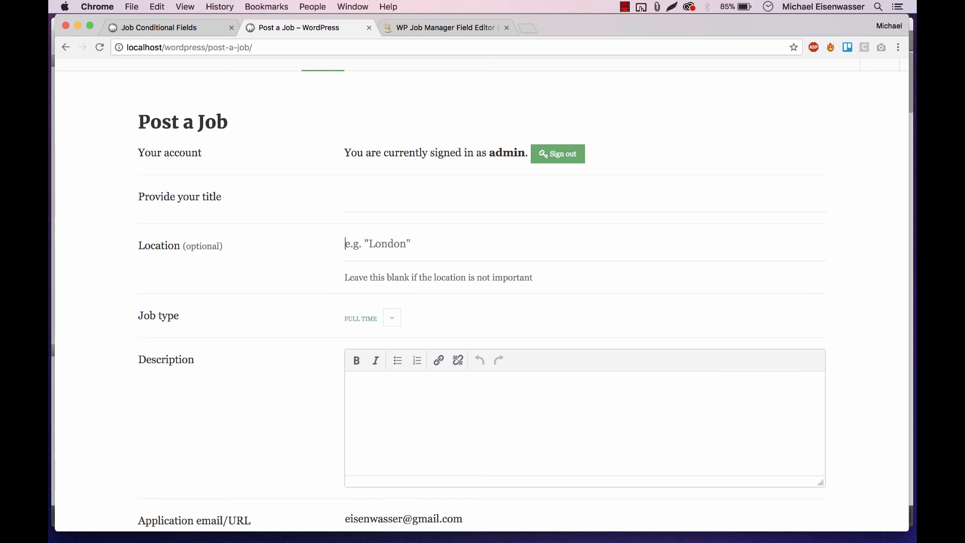
pyautogui.click(351, 388)
pyautogui.scroll(1, 482, 295)
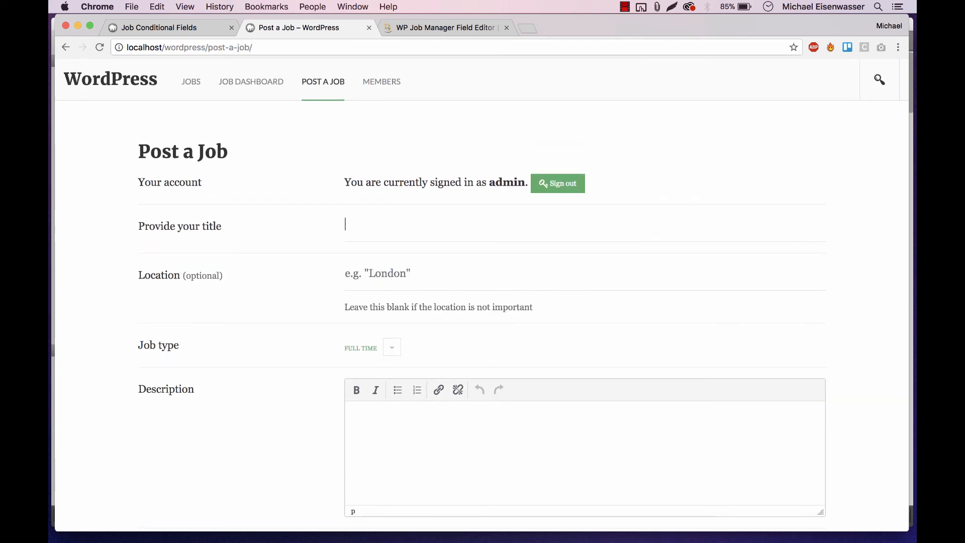
pyautogui.click(382, 225)
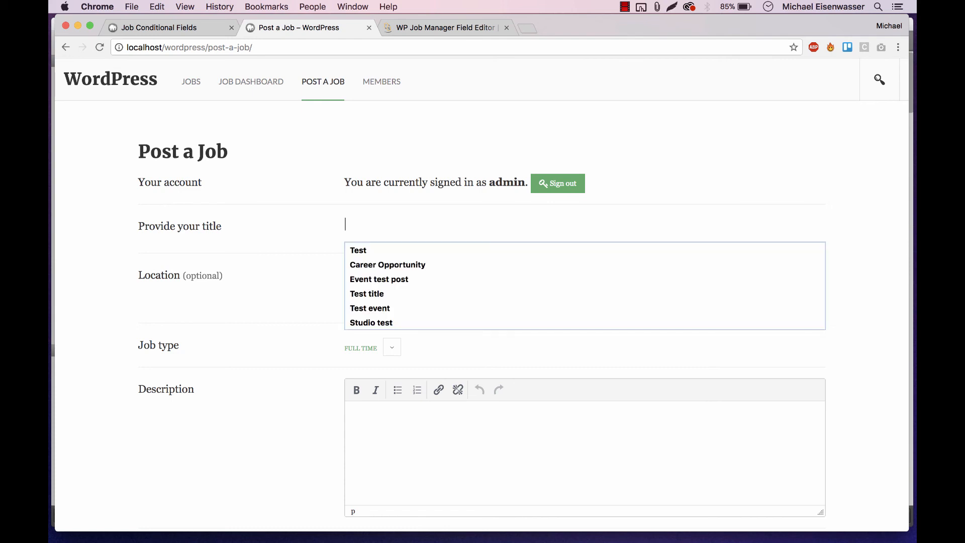
pyautogui.click(382, 225)
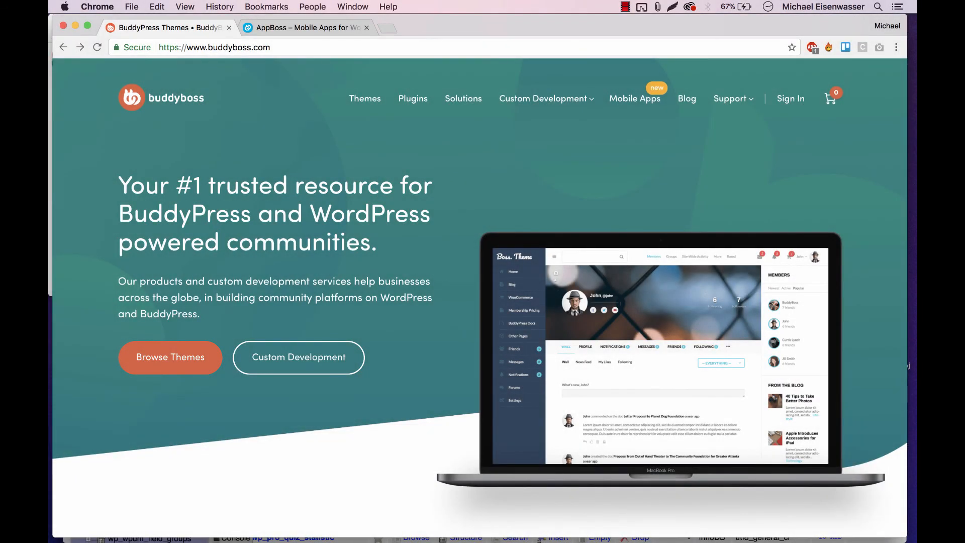
# Switch from the BuddyBoss website to the AppBoss website
pyautogui.hotkey('ctrl', 'Tab')
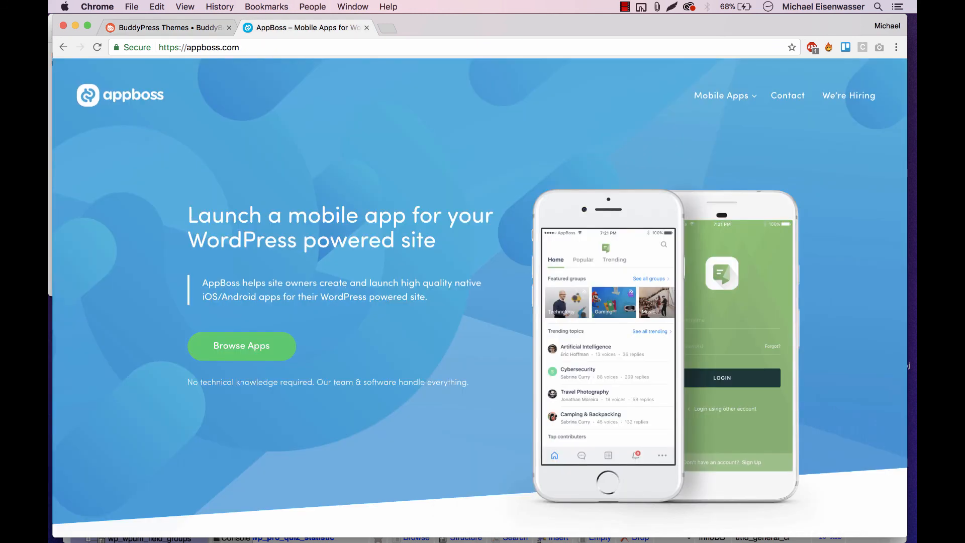